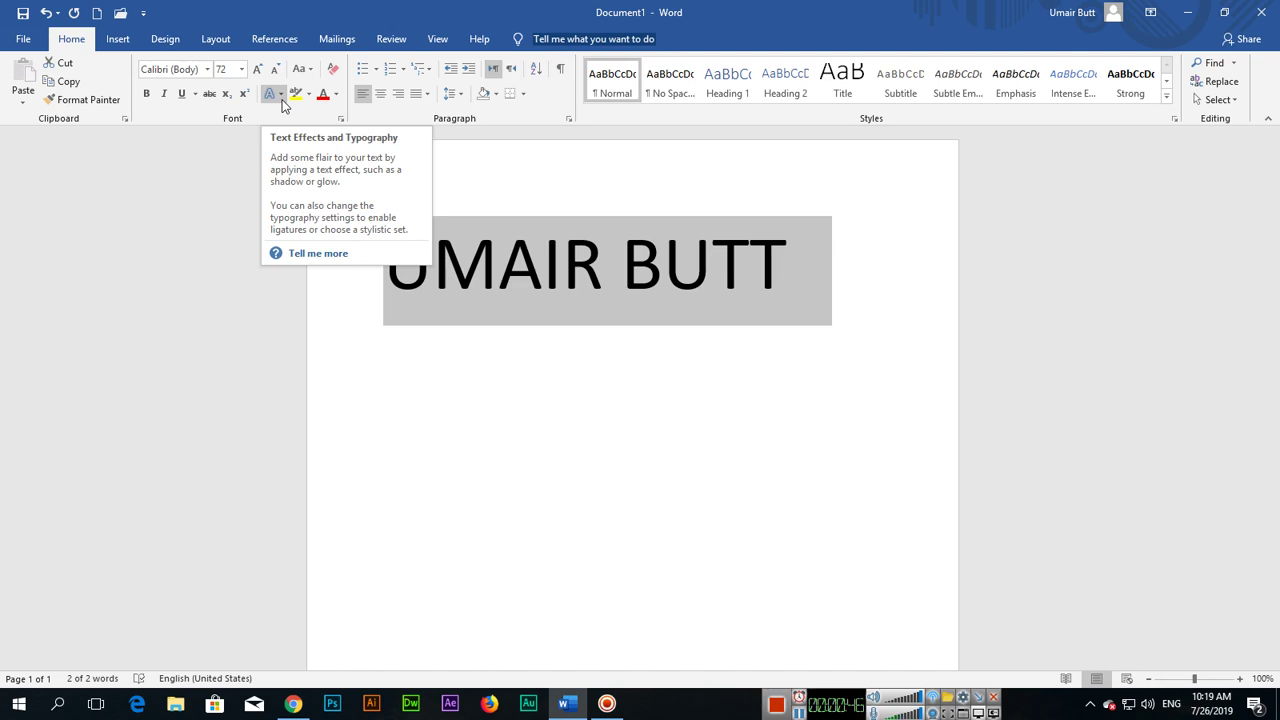
- Select the whole name line and apply the light orange preset with the orange outline from Text Effects and Typography
{"action": "left_click", "coordinate": [282, 100]}
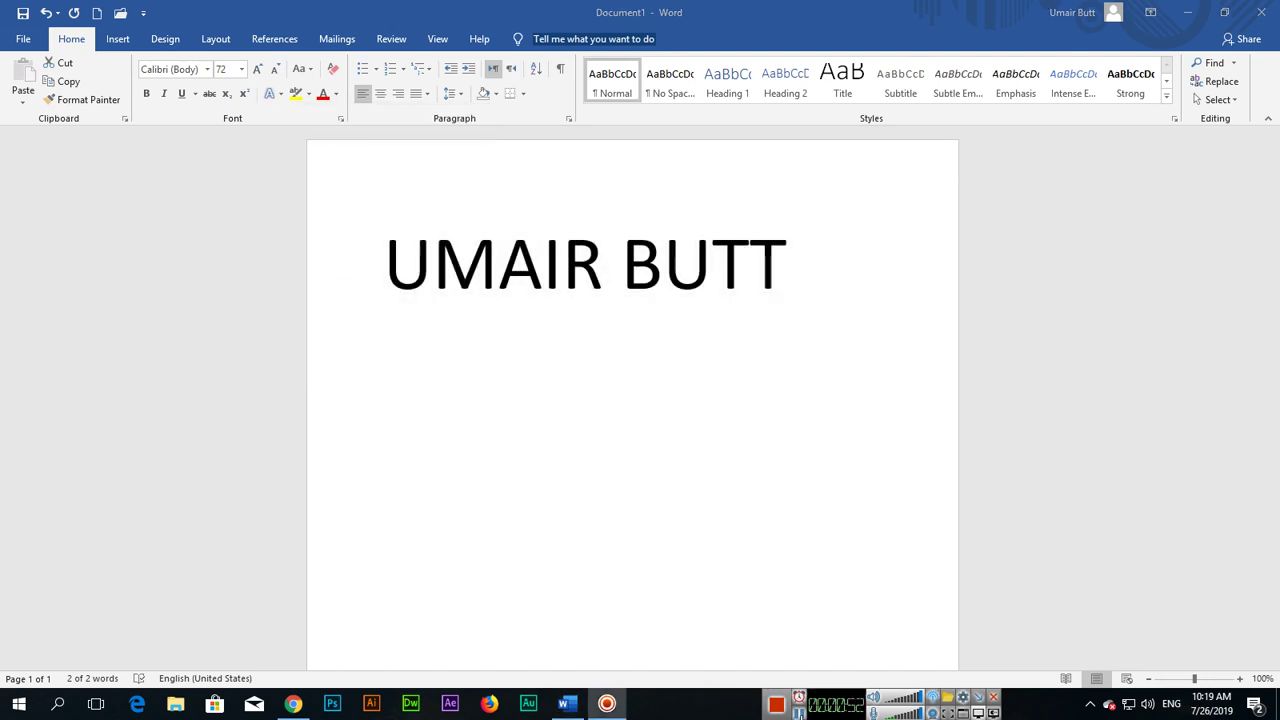
{"action": "triple_click", "coordinate": [396, 268]}
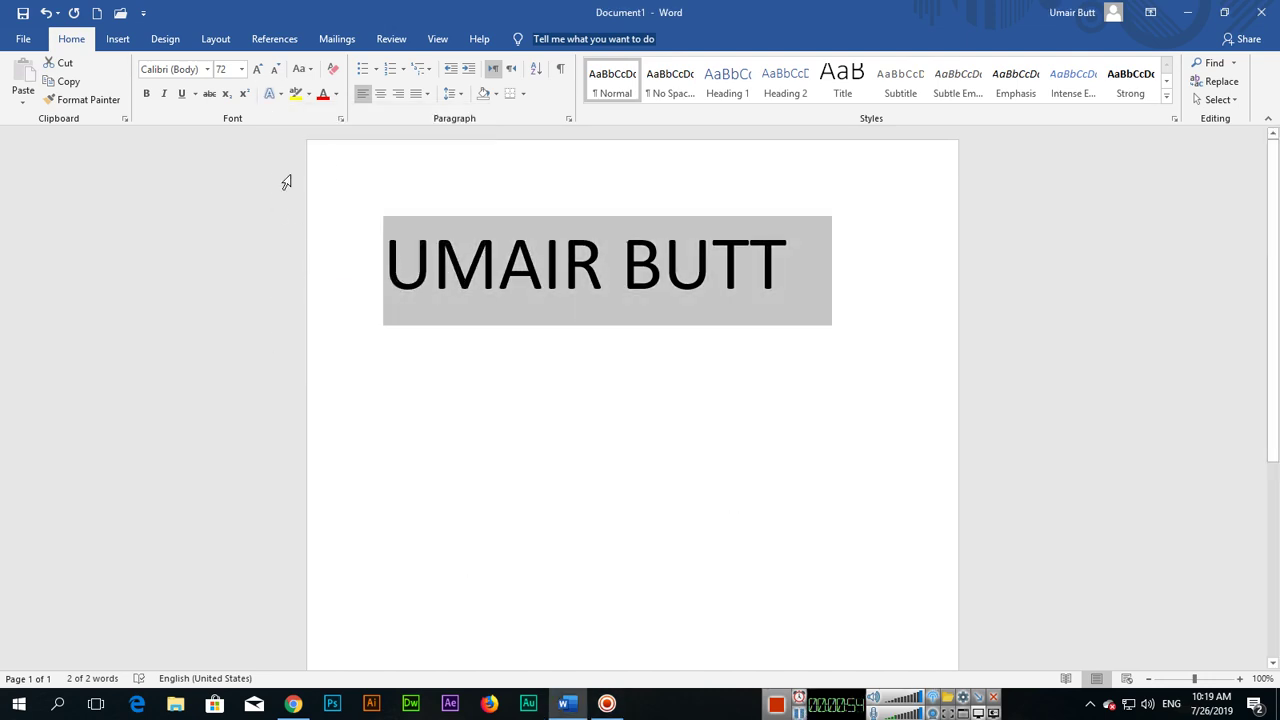
{"action": "left_click", "coordinate": [282, 98]}
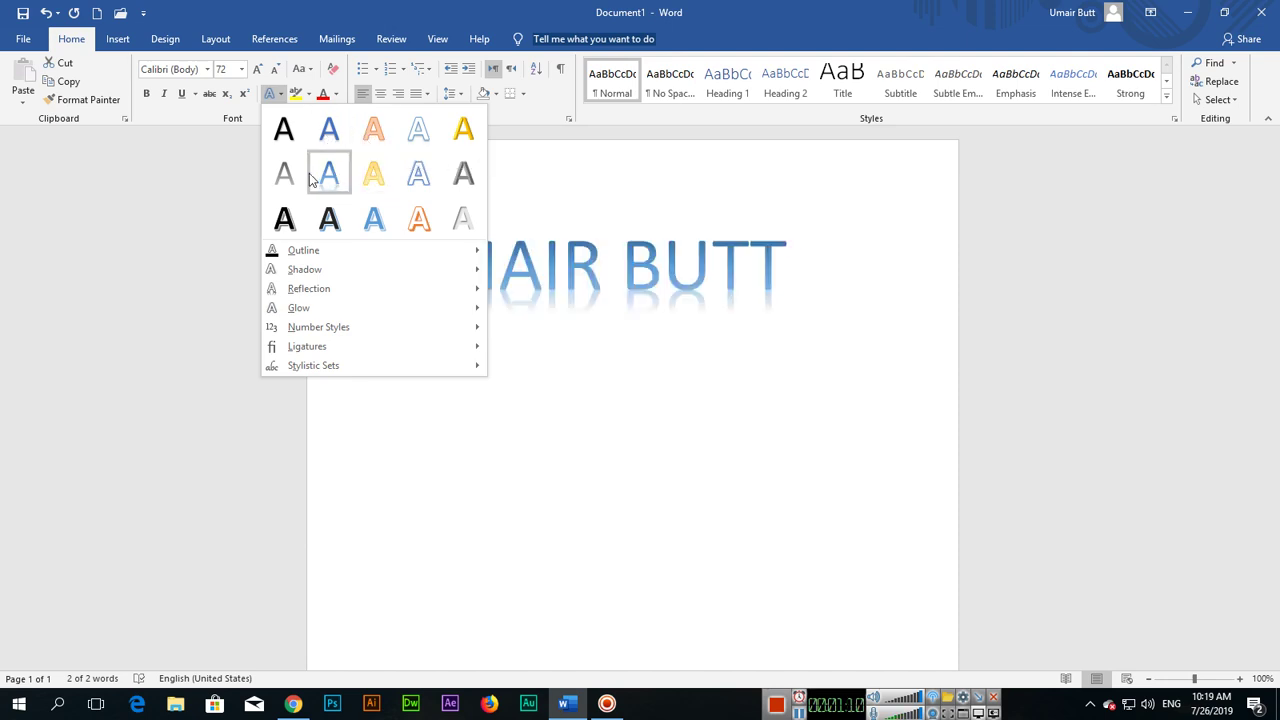
{"action": "left_click", "coordinate": [370, 137]}
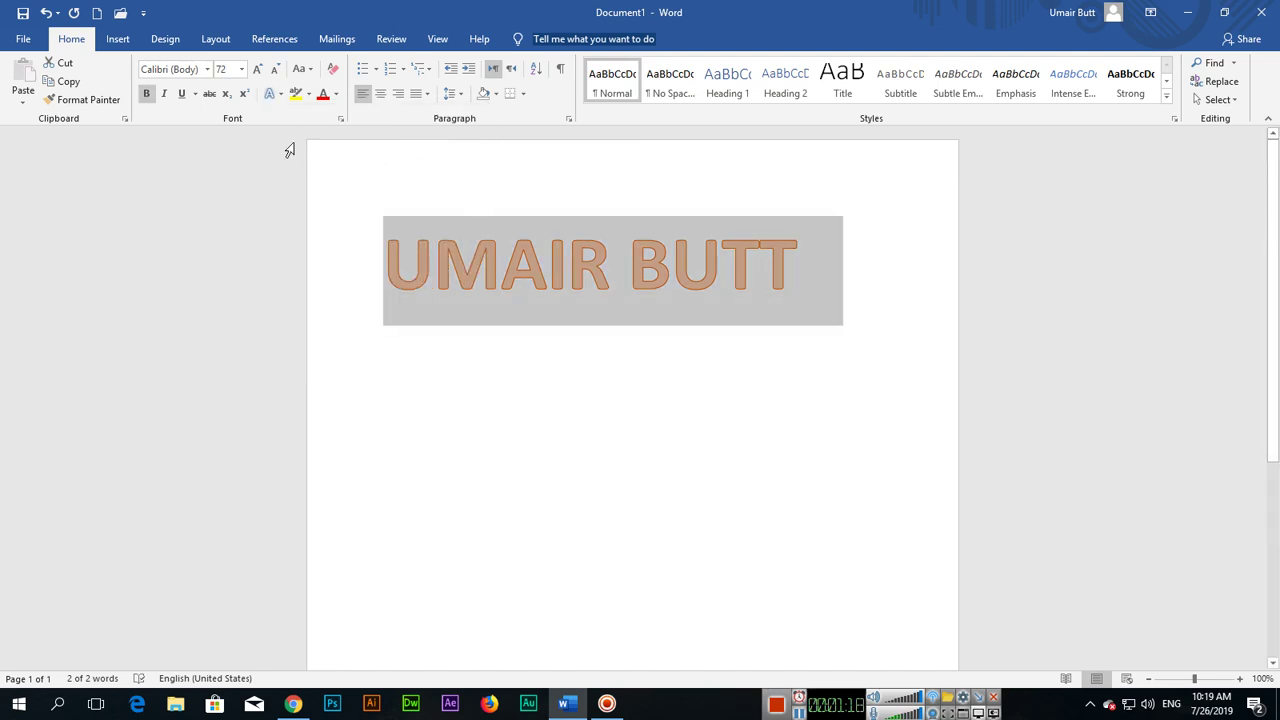
- Change the outline colour of the name line to the darkest green theme colour
{"action": "left_click", "coordinate": [281, 94]}
{"action": "mouse_move", "coordinate": [336, 259]}
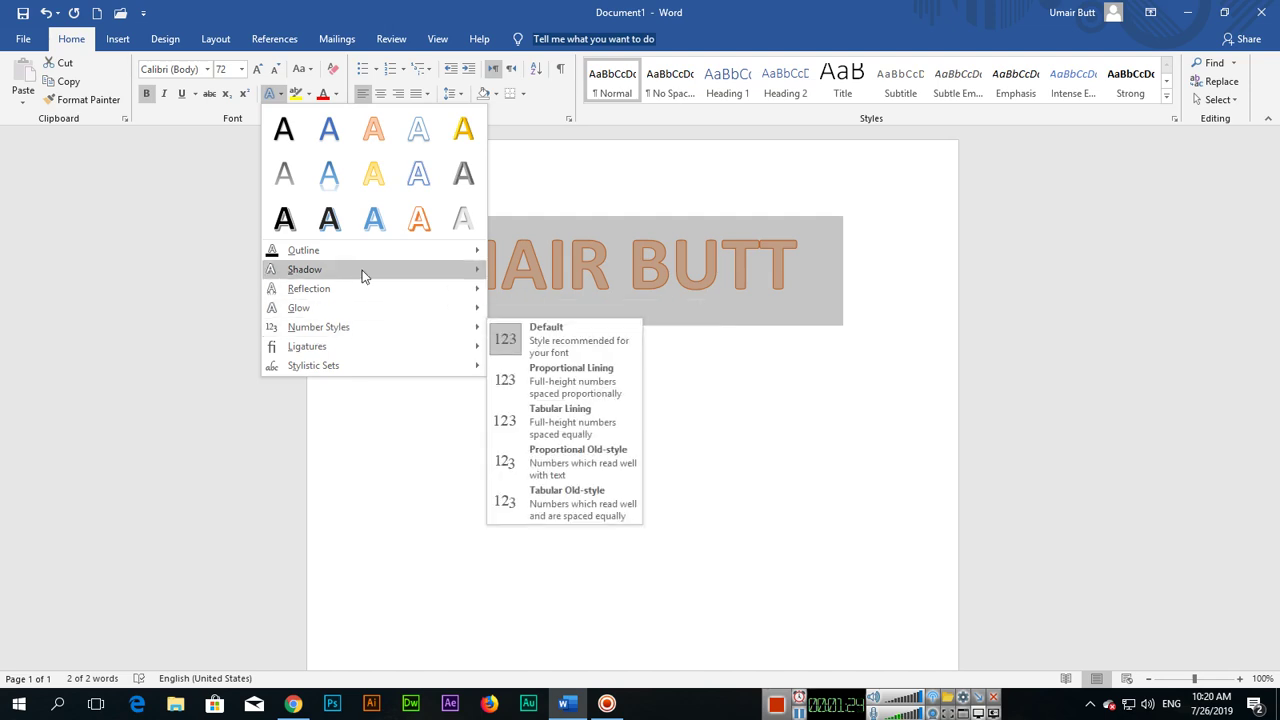
{"action": "mouse_move", "coordinate": [391, 258]}
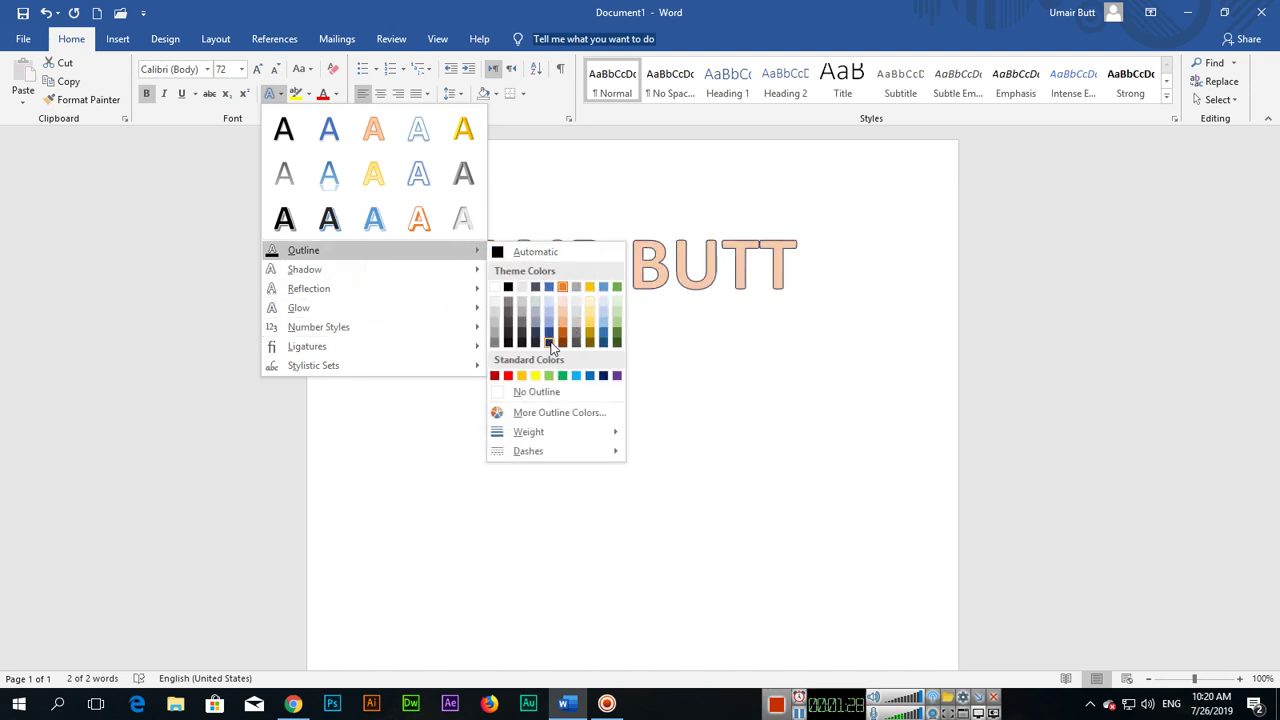
{"action": "left_click", "coordinate": [617, 345]}
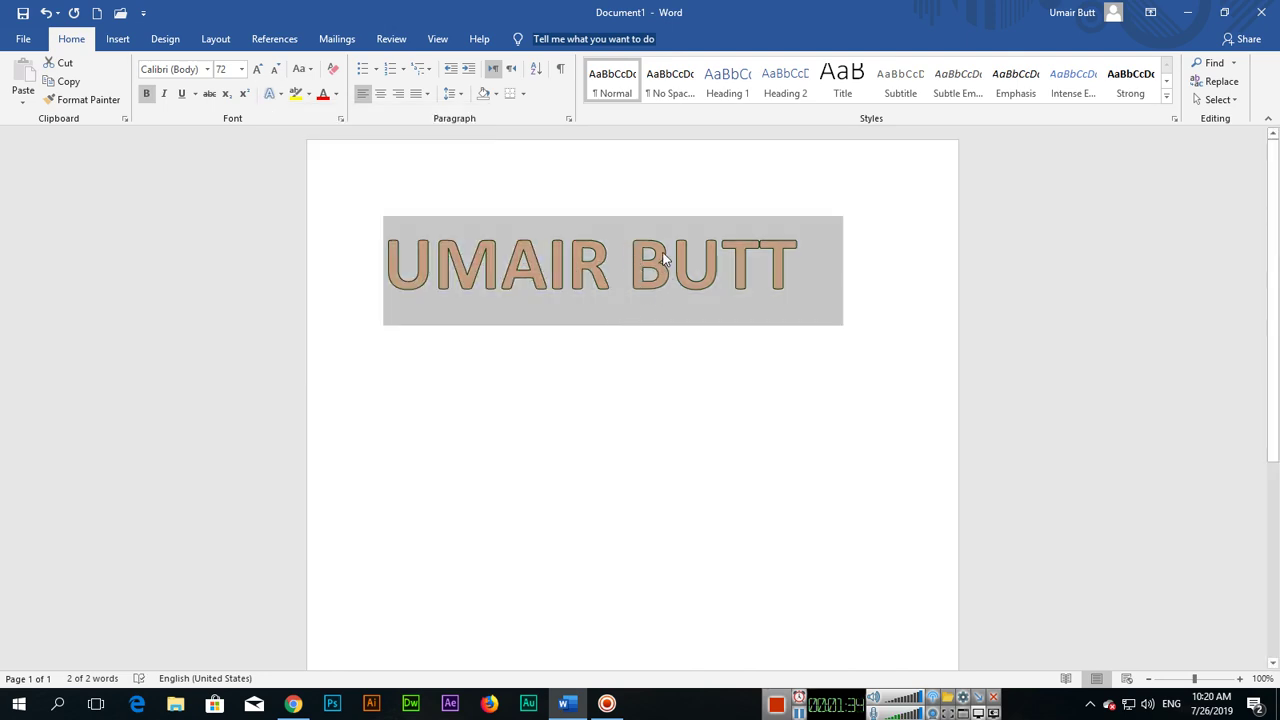
- Set the text outline weight to 2¼ pt and give the outline a round-dotted dash style
{"action": "left_click", "coordinate": [272, 93]}
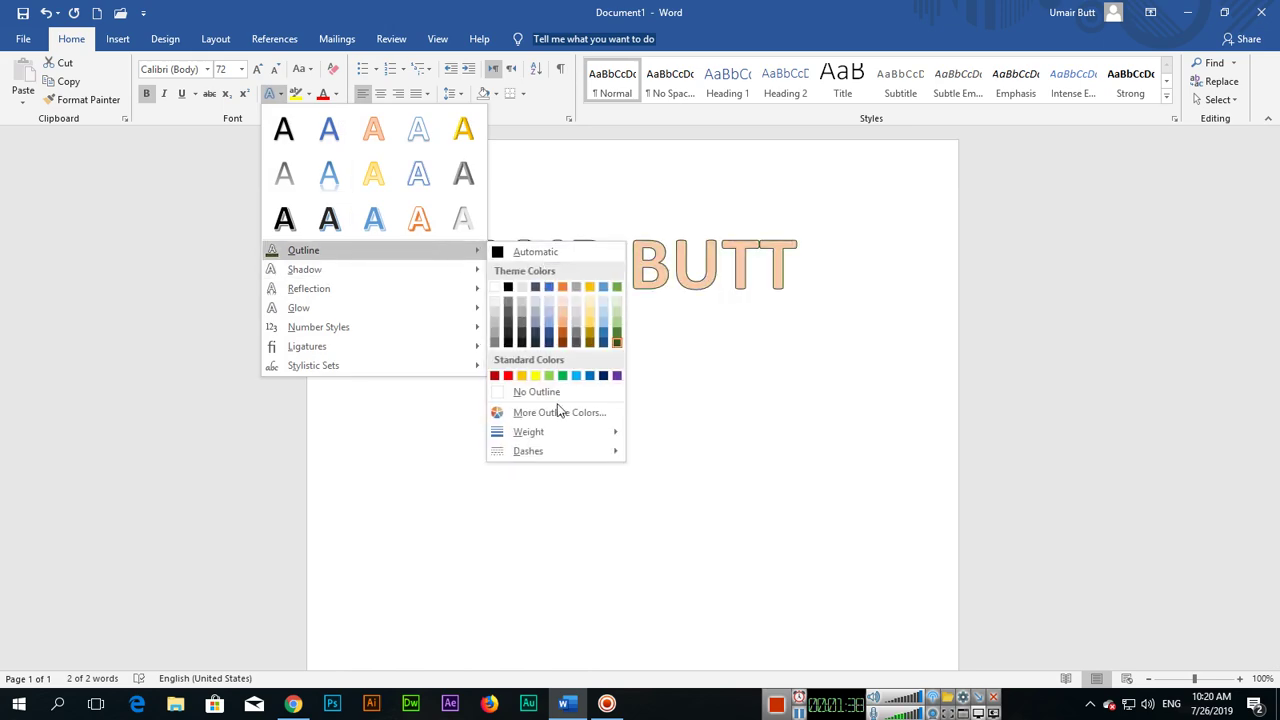
{"action": "mouse_move", "coordinate": [560, 429]}
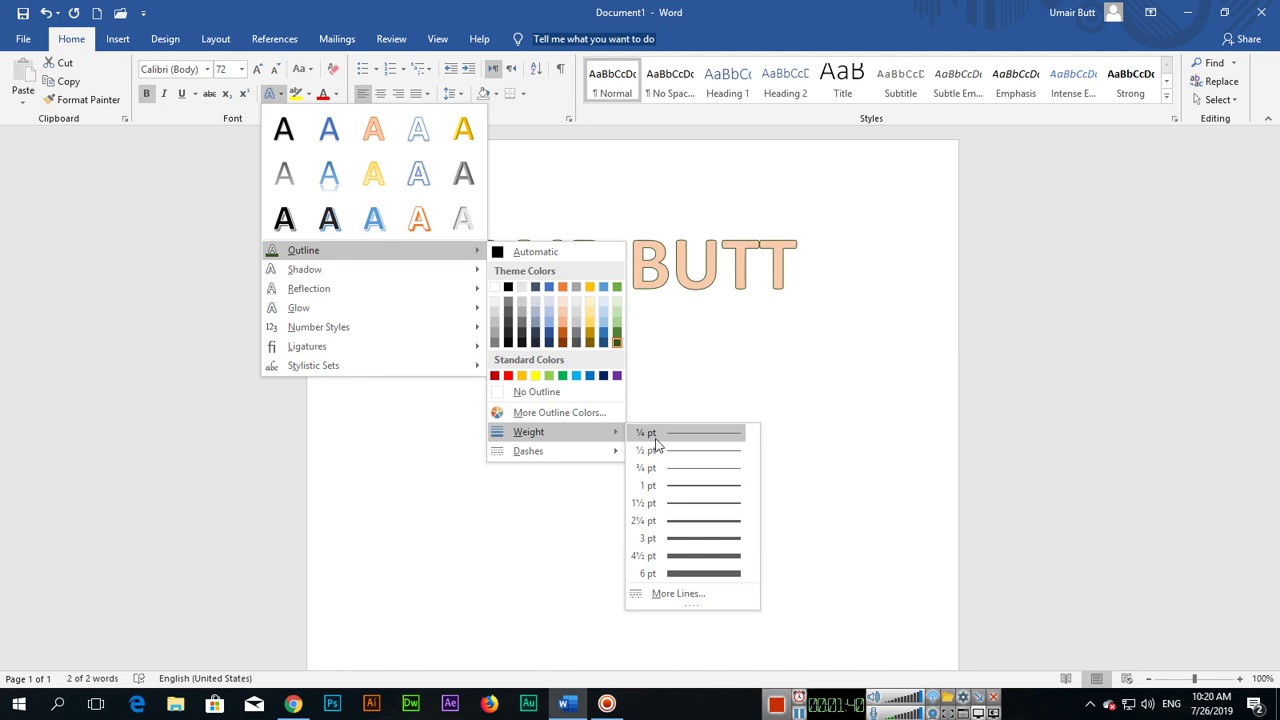
{"action": "left_click", "coordinate": [661, 530]}
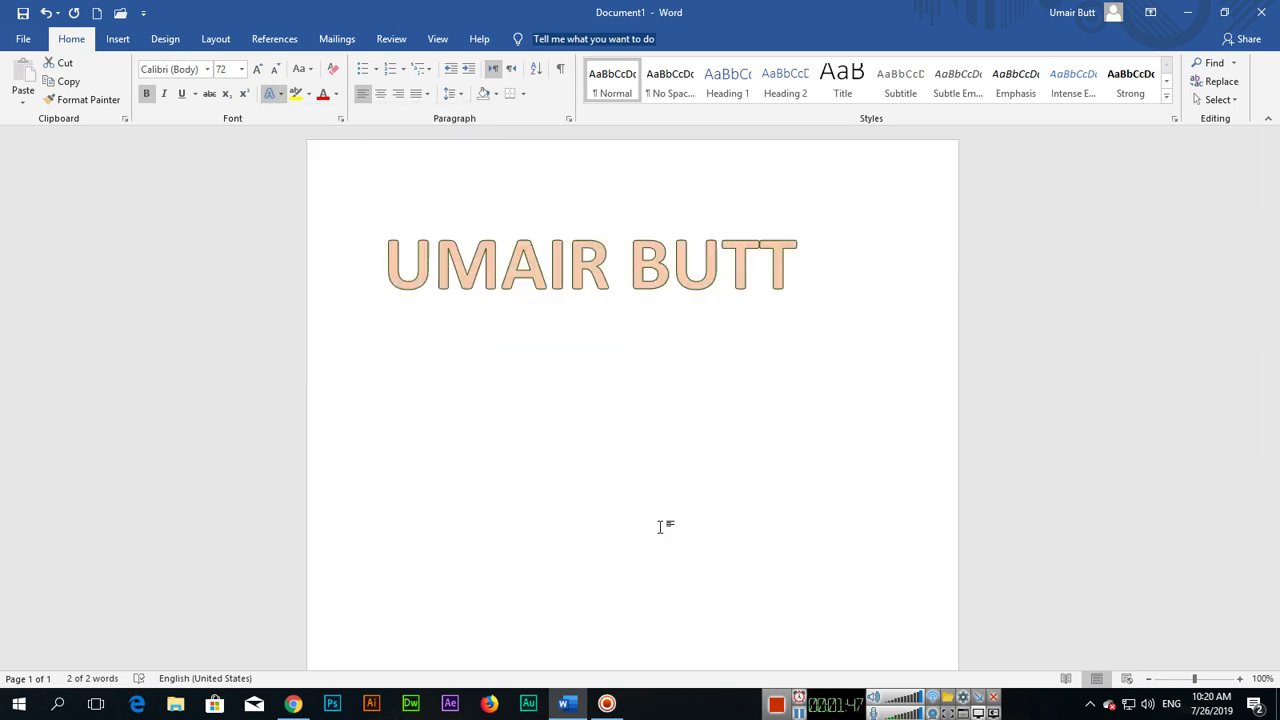
{"action": "left_click", "coordinate": [279, 95]}
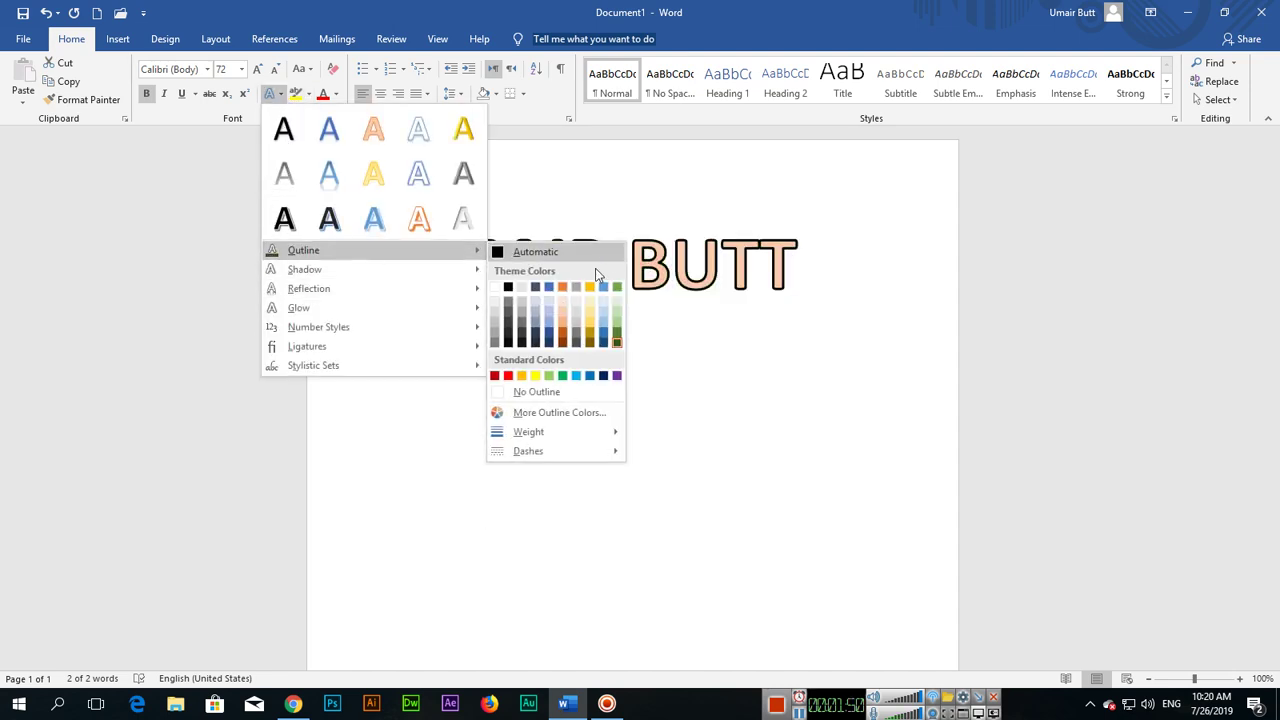
{"action": "mouse_move", "coordinate": [570, 452]}
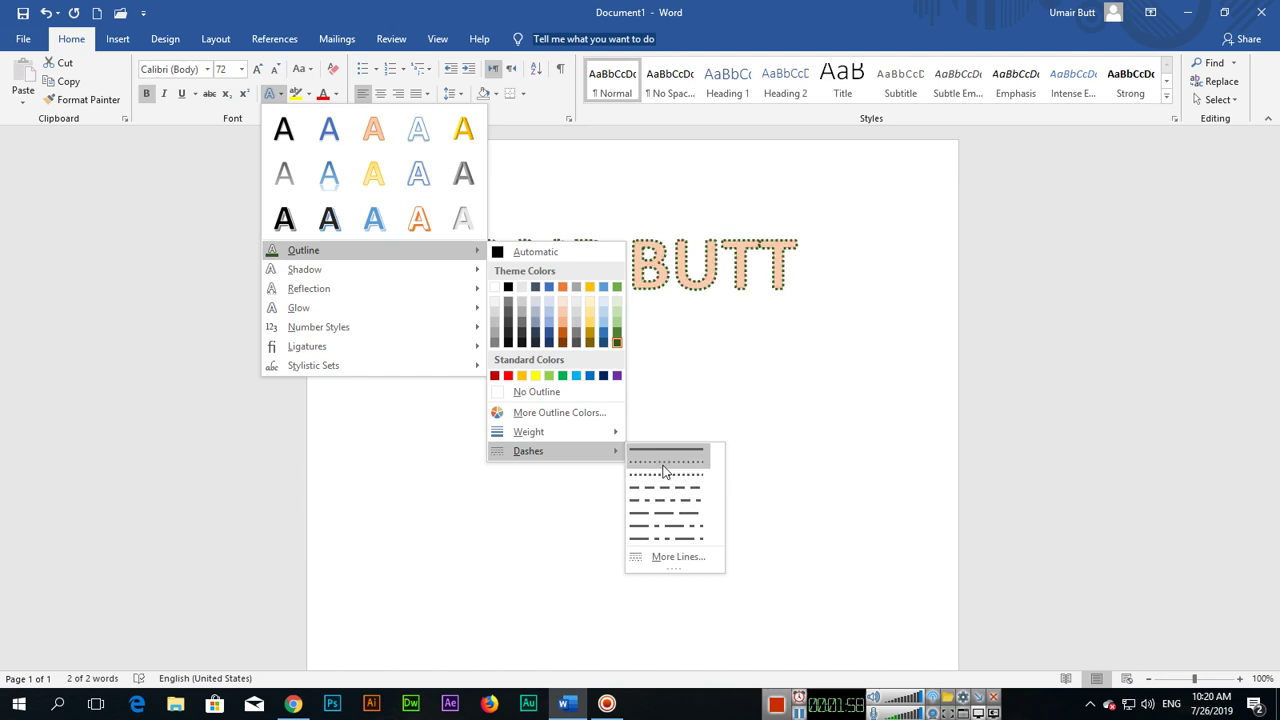
{"action": "left_click", "coordinate": [665, 473]}
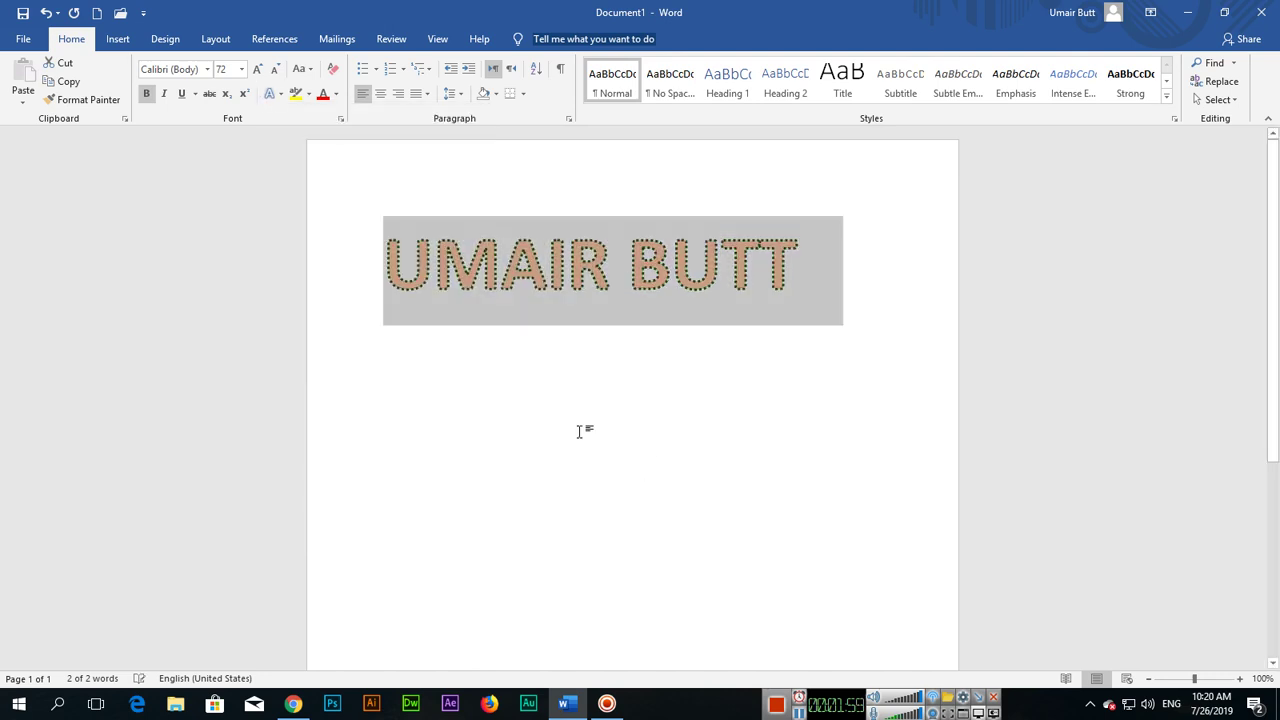
- Add an outer shadow offset upward to the name line, with size 106%, angle 240° and distance 0 pt
{"action": "left_click", "coordinate": [270, 93]}
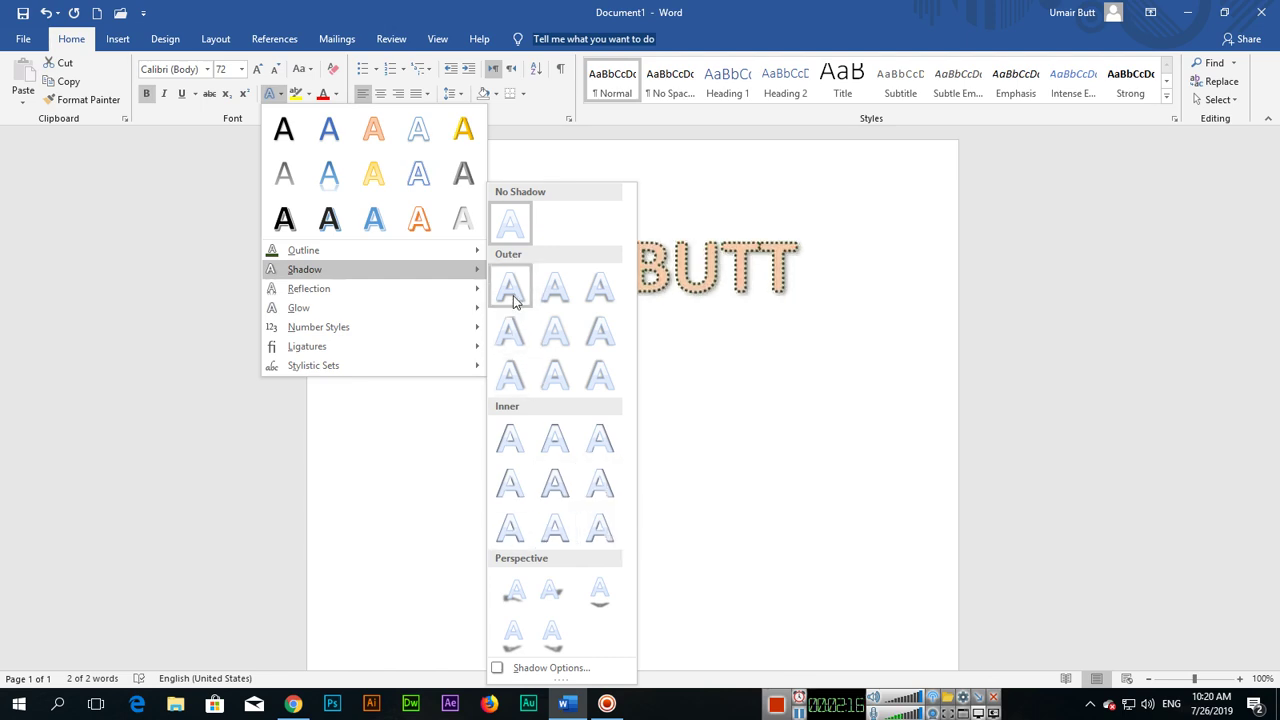
{"action": "left_click", "coordinate": [566, 374]}
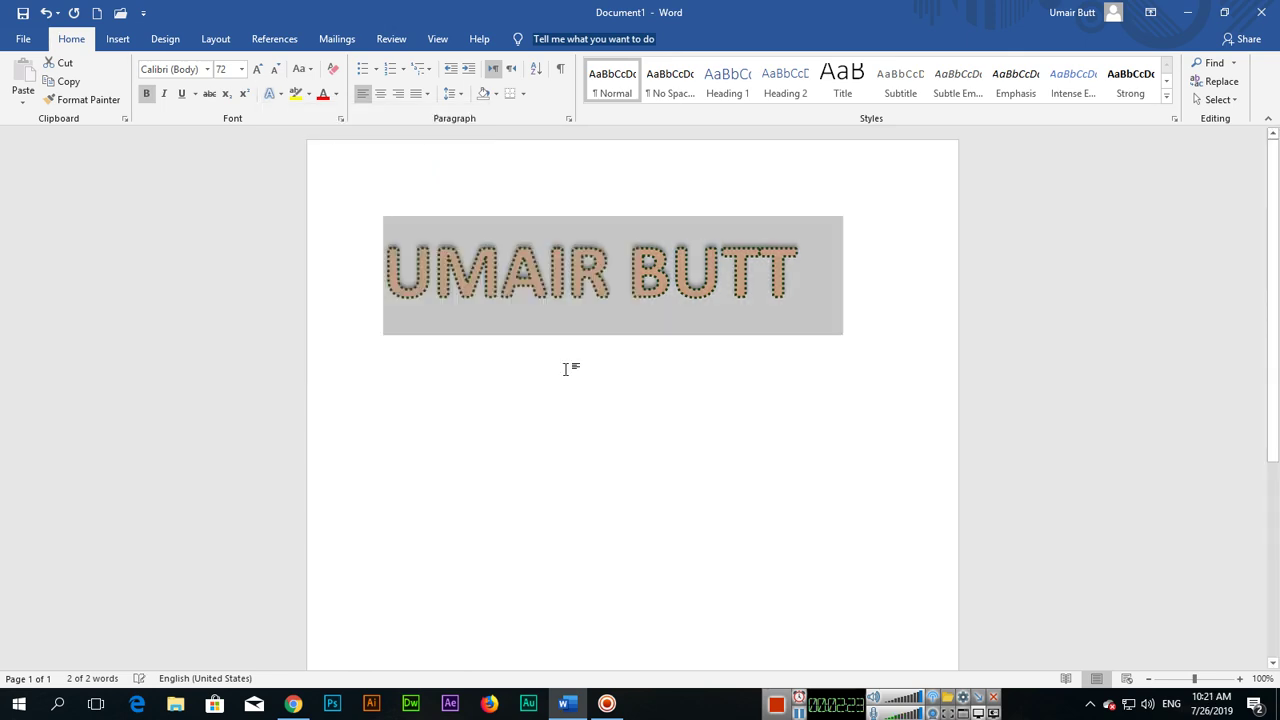
{"action": "left_click", "coordinate": [280, 95]}
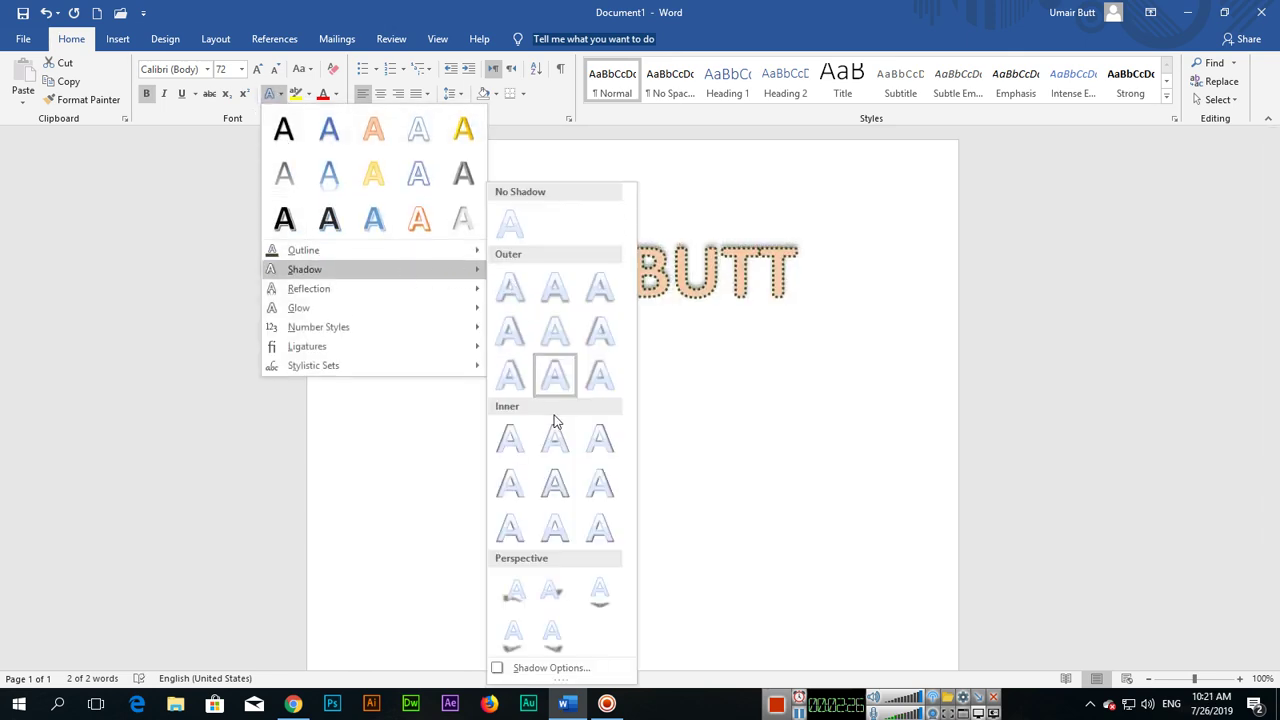
{"action": "left_click", "coordinate": [562, 668]}
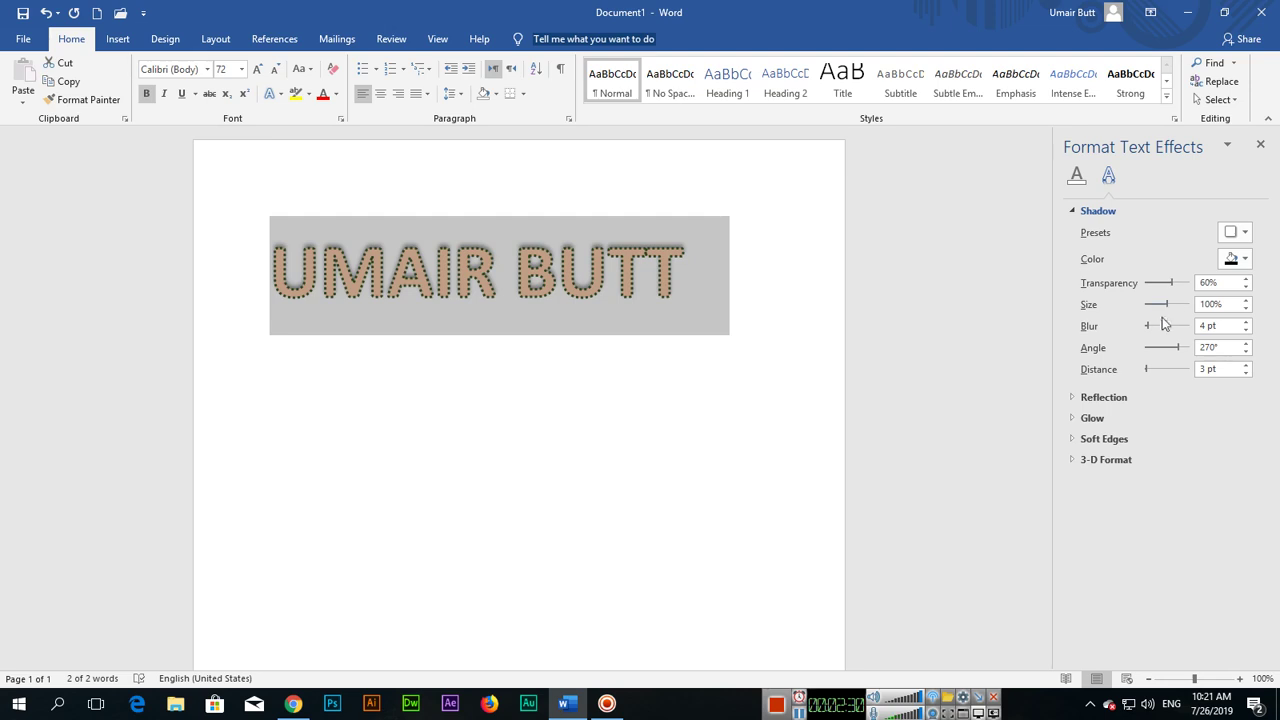
{"action": "left_click_drag", "start_coordinate": [1170, 304], "coordinate": [1145, 370]}
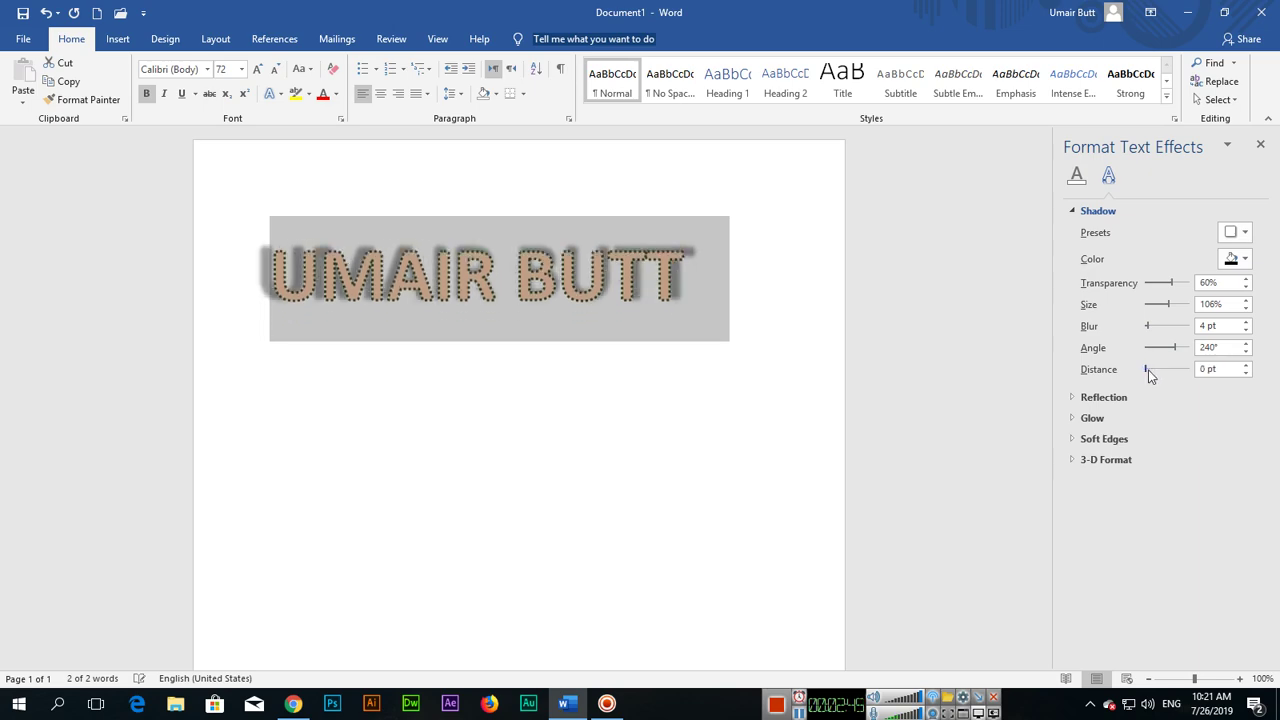
{"action": "left_click", "coordinate": [1260, 144]}
- Add the half-height, touching reflection variation to the name line
{"action": "left_click", "coordinate": [277, 95]}
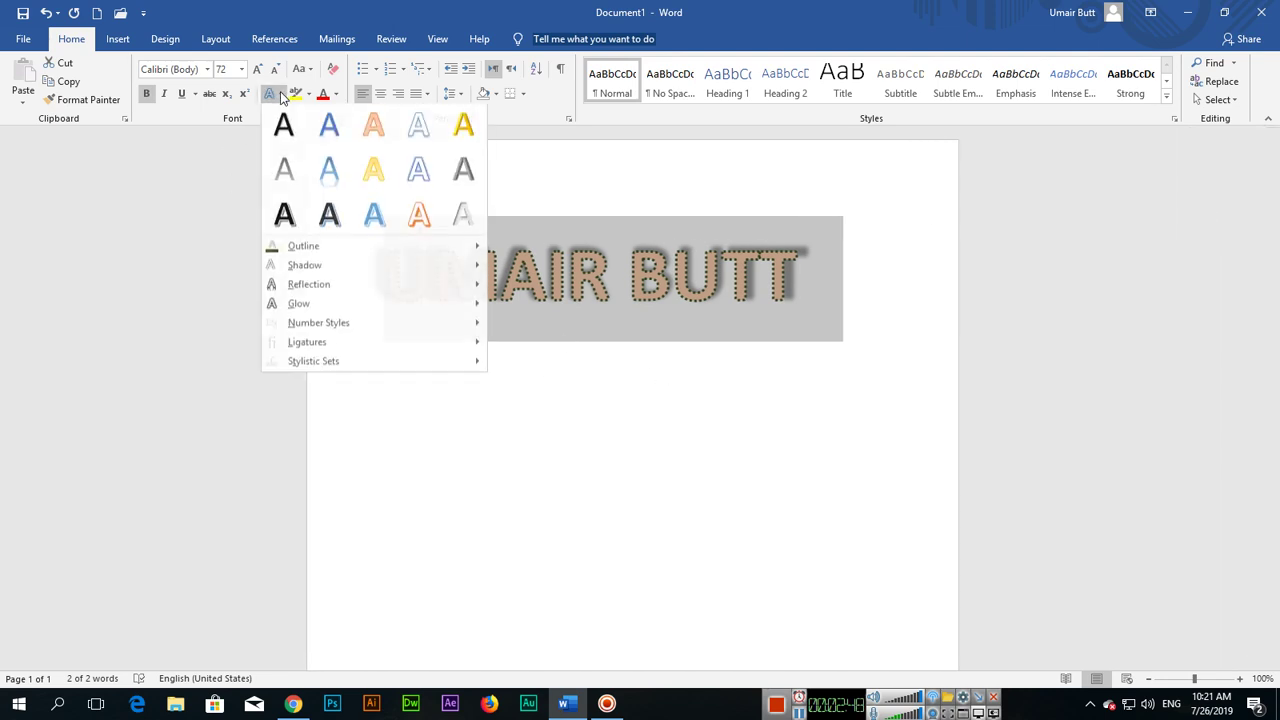
{"action": "mouse_move", "coordinate": [338, 291]}
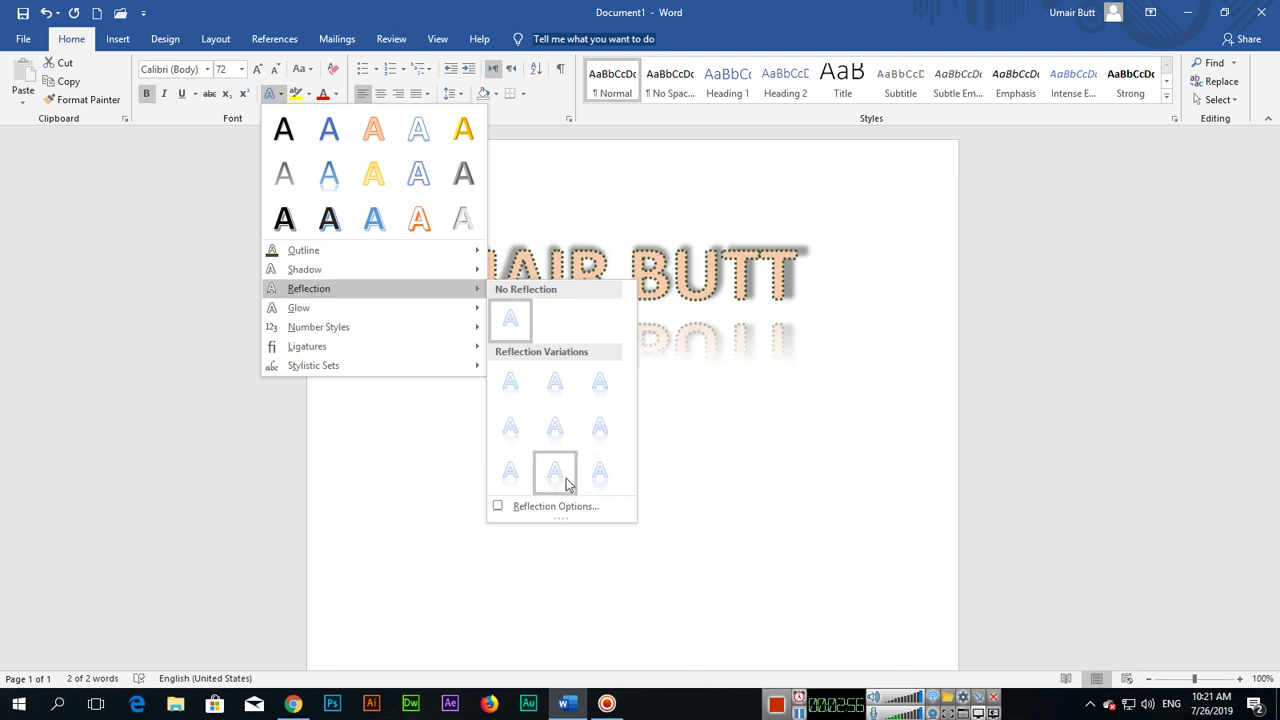
{"action": "left_click", "coordinate": [555, 383]}
- Set the shadow's transparency to 28% and size to 91%, and the reflection's transparency to 14% and size to 52%
{"action": "left_click", "coordinate": [270, 93]}
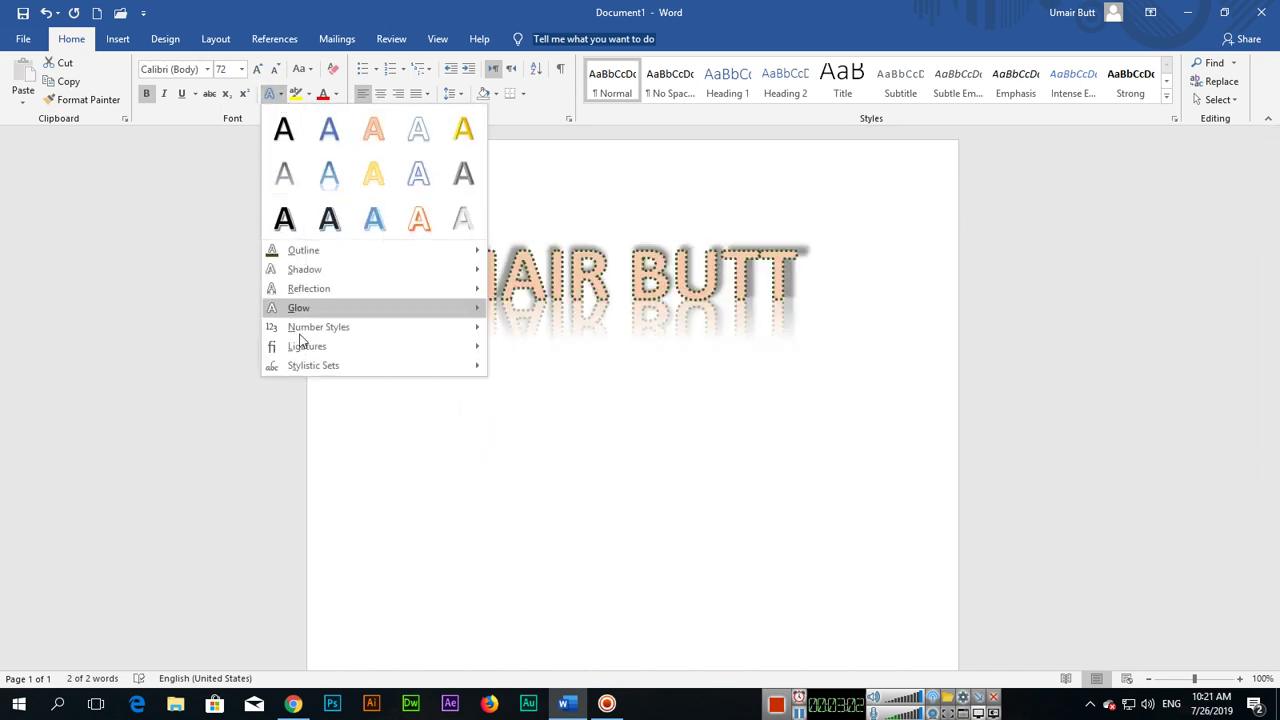
{"action": "mouse_move", "coordinate": [380, 291]}
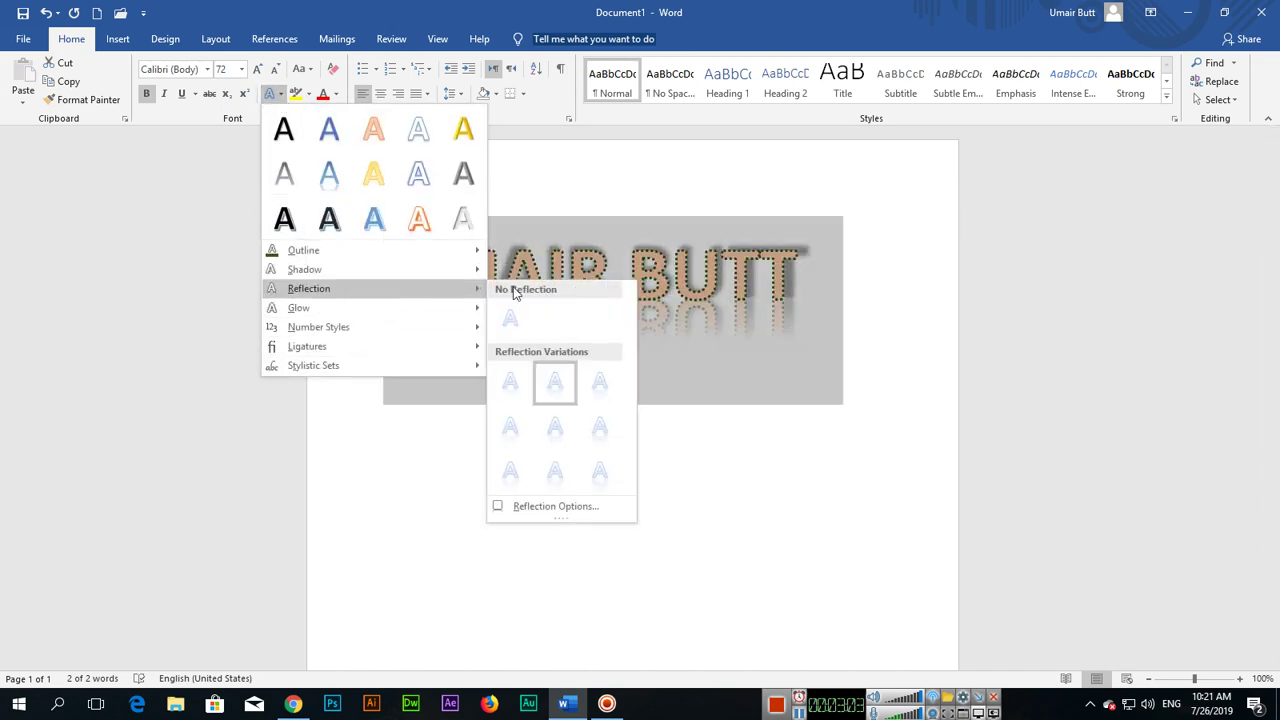
{"action": "left_click", "coordinate": [540, 506]}
{"action": "left_click", "coordinate": [1162, 289]}
{"action": "left_click_drag", "start_coordinate": [1162, 289], "coordinate": [1165, 310]}
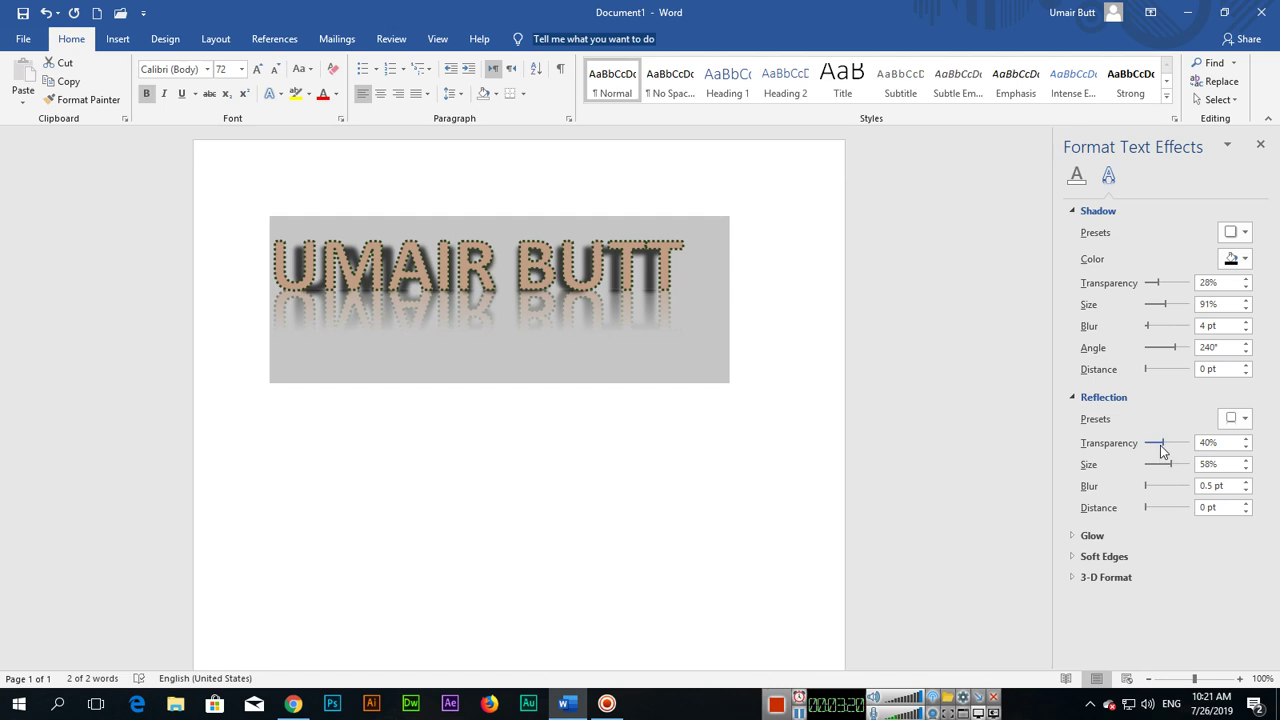
{"action": "mouse_move", "coordinate": [1161, 445]}
{"action": "left_mouse_down"}
{"action": "mouse_move", "coordinate": [1149, 445]}
{"action": "mouse_move", "coordinate": [1168, 469]}
{"action": "left_mouse_up"}
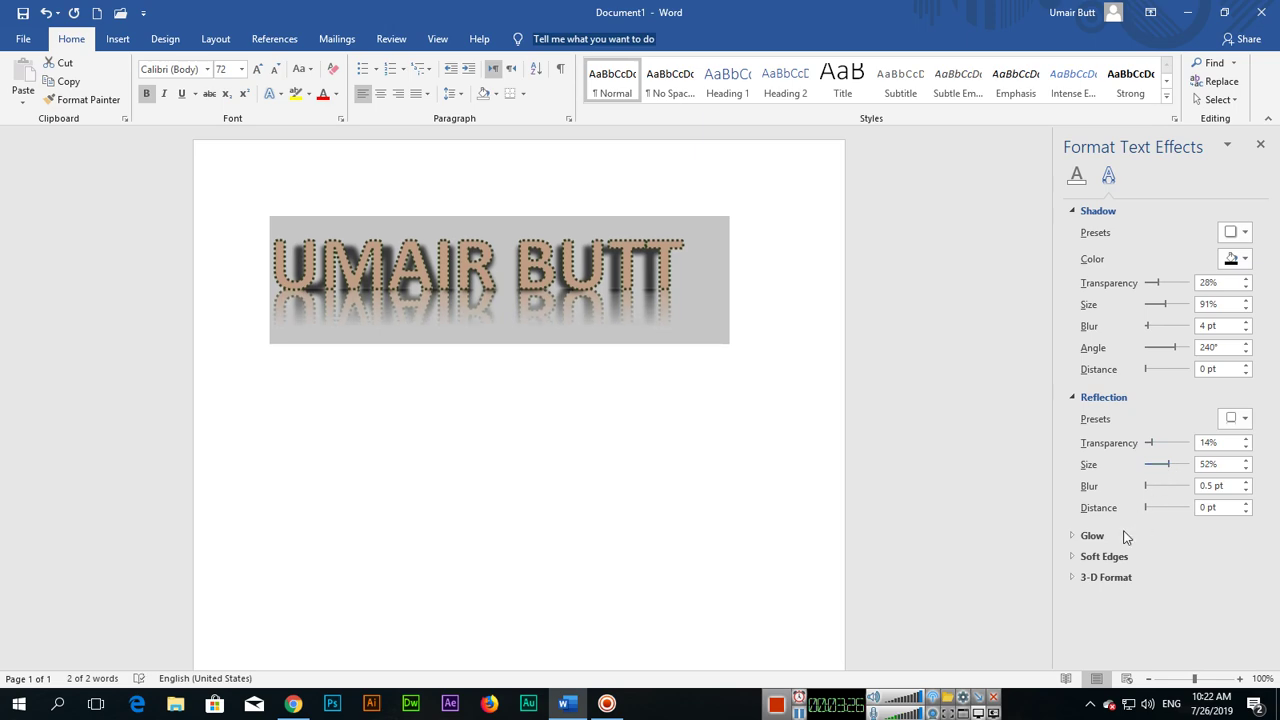
{"action": "left_click", "coordinate": [1260, 144]}
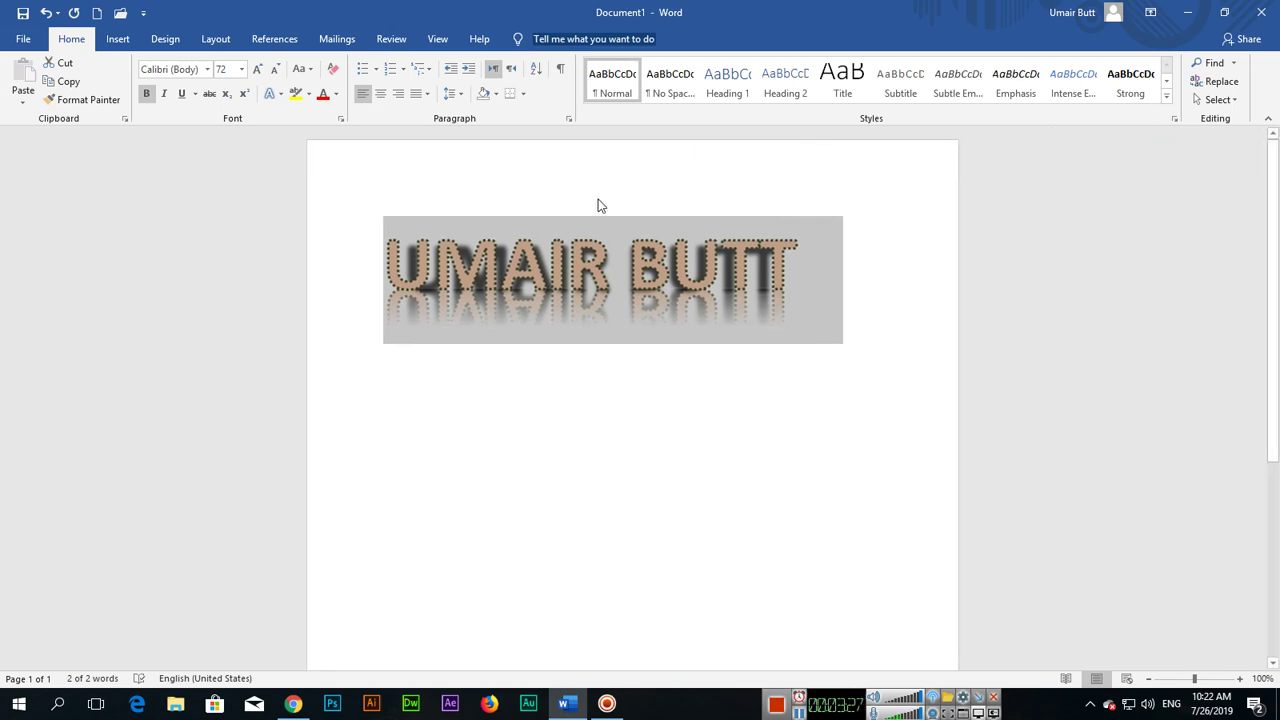
- Apply the largest yellow glow variation to the name line
{"action": "left_click", "coordinate": [270, 93]}
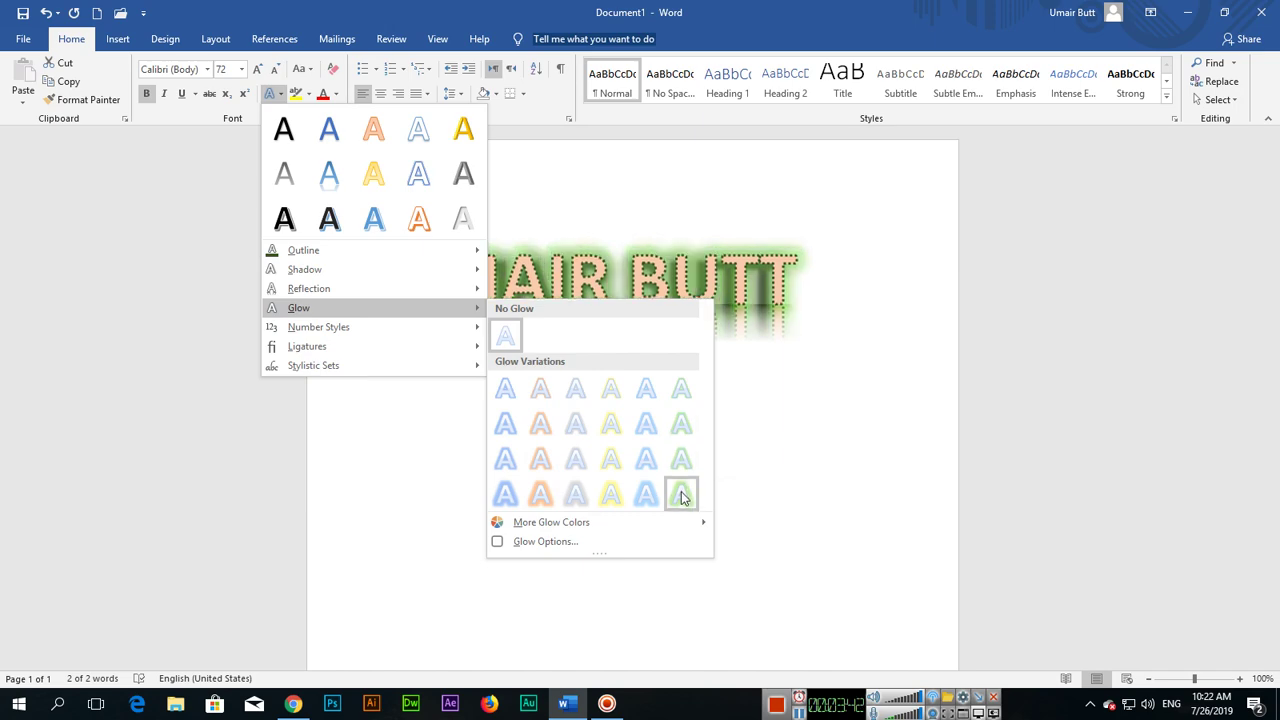
{"action": "left_click", "coordinate": [624, 500]}
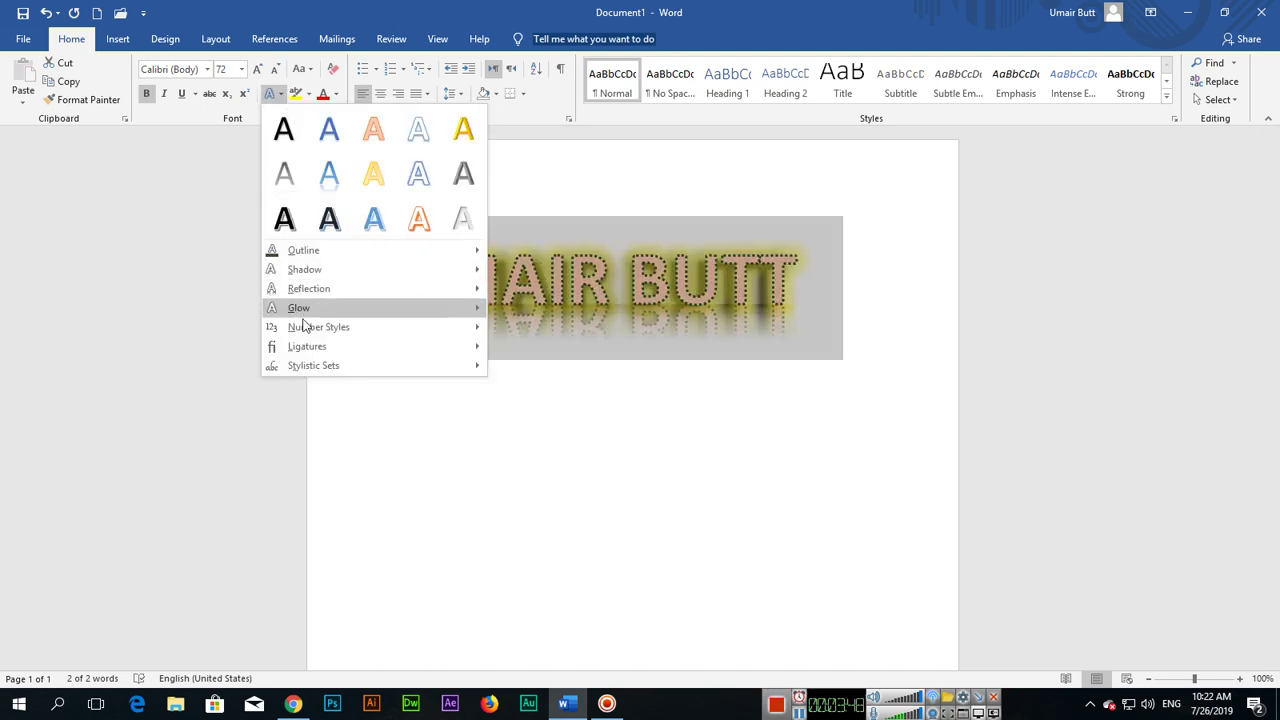
- Add a new line below the name containing the numbers 12345
{"action": "left_click", "coordinate": [854, 314]}
{"action": "key", "text": "Return"}
{"action": "type", "text": "12345"}
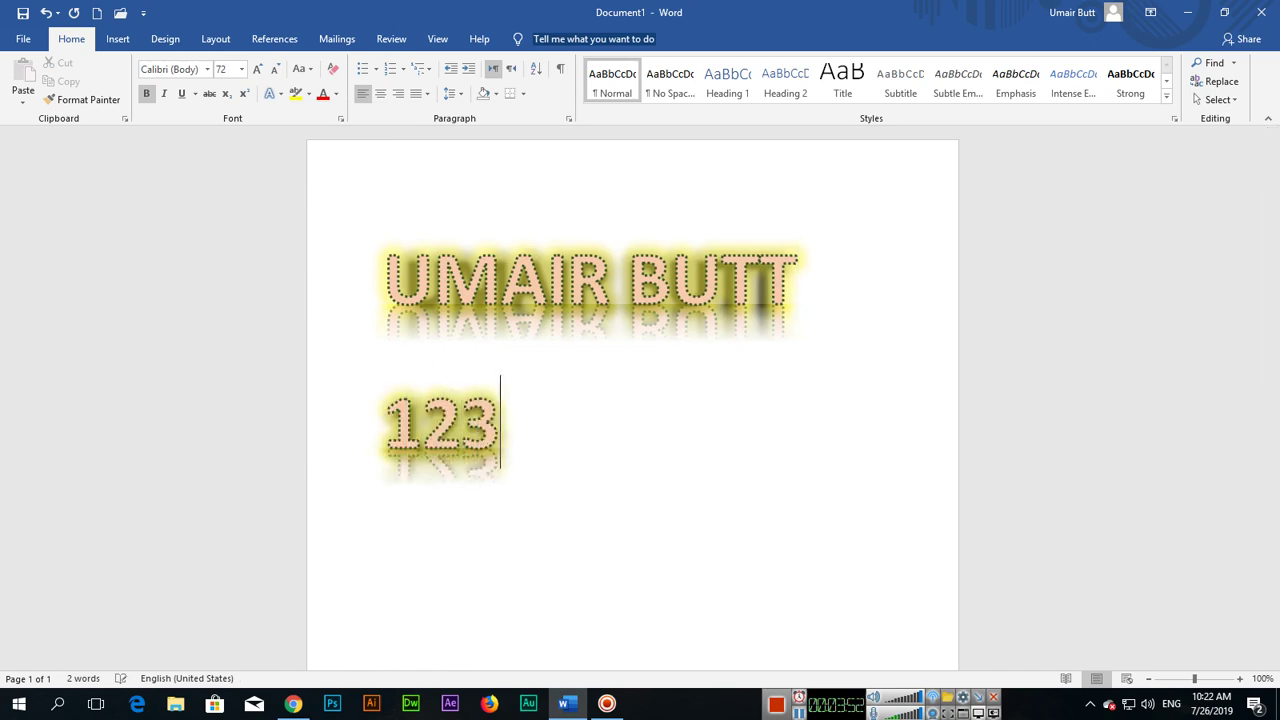
- Select the numbers 12345 and apply the Tabular Lining number style
{"action": "left_click_drag", "start_coordinate": [387, 424], "coordinate": [582, 424]}
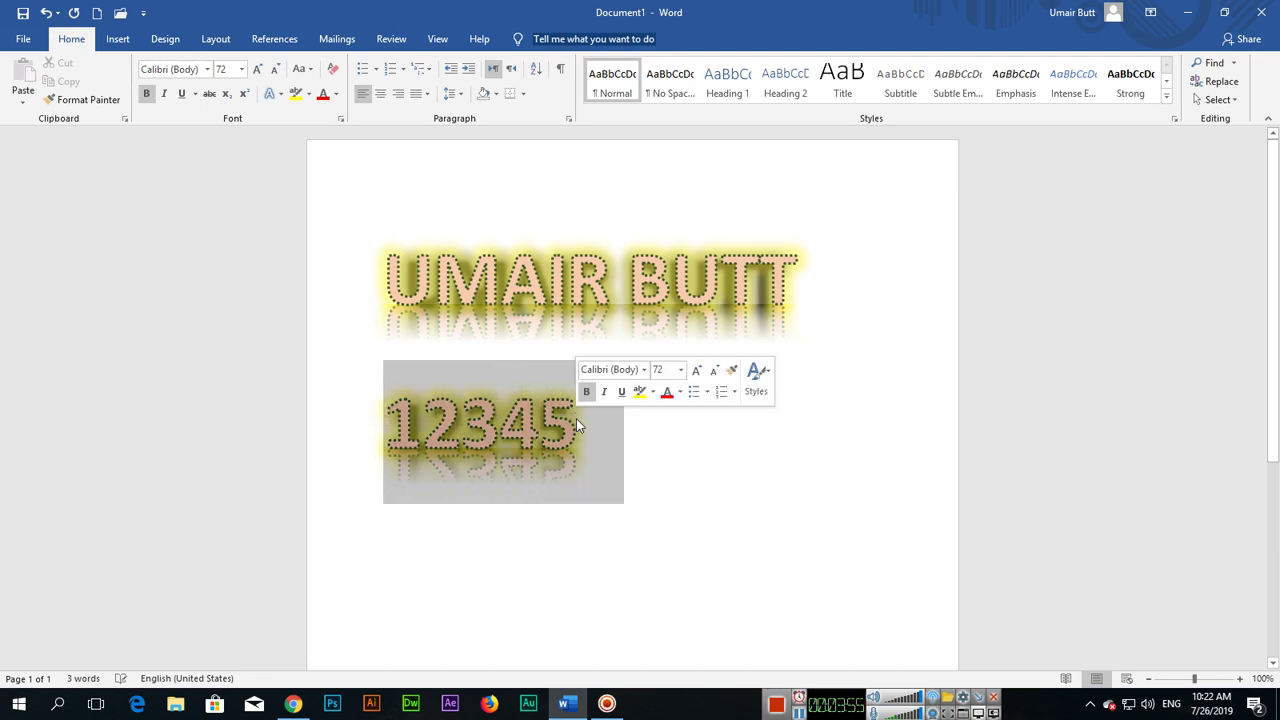
{"action": "left_click", "coordinate": [272, 93]}
{"action": "mouse_move", "coordinate": [473, 327]}
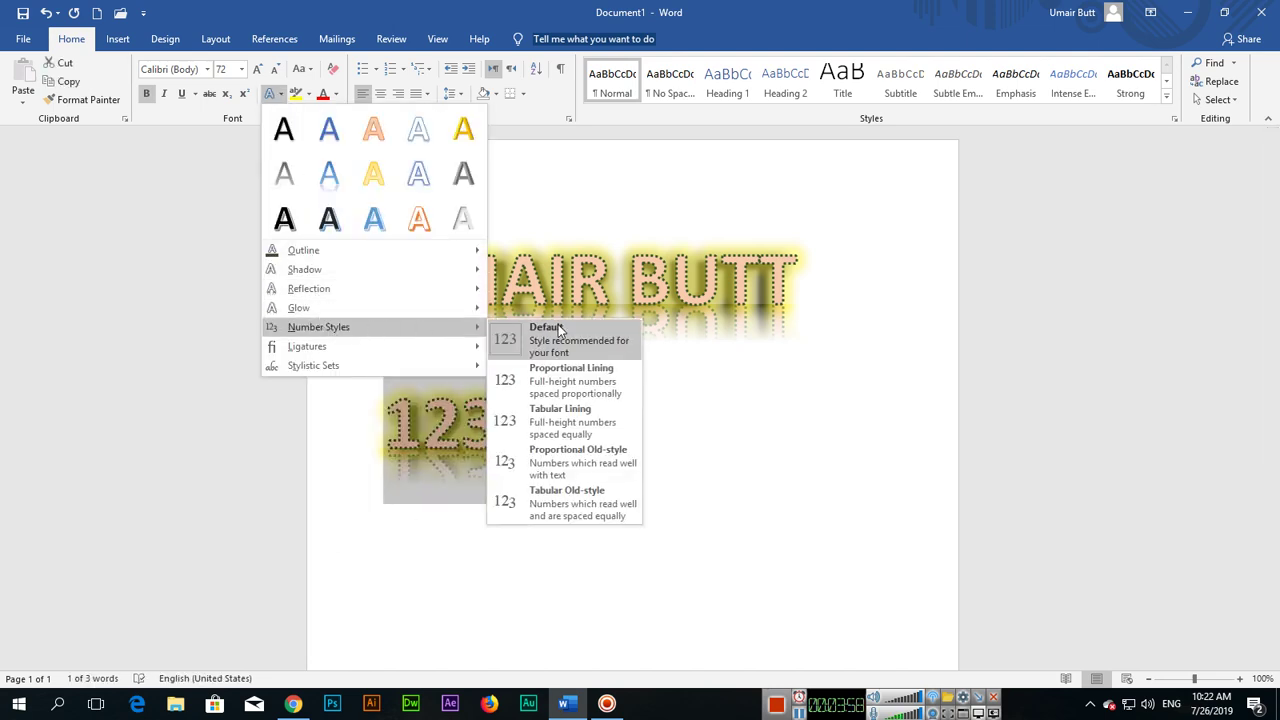
{"action": "left_click", "coordinate": [585, 425]}
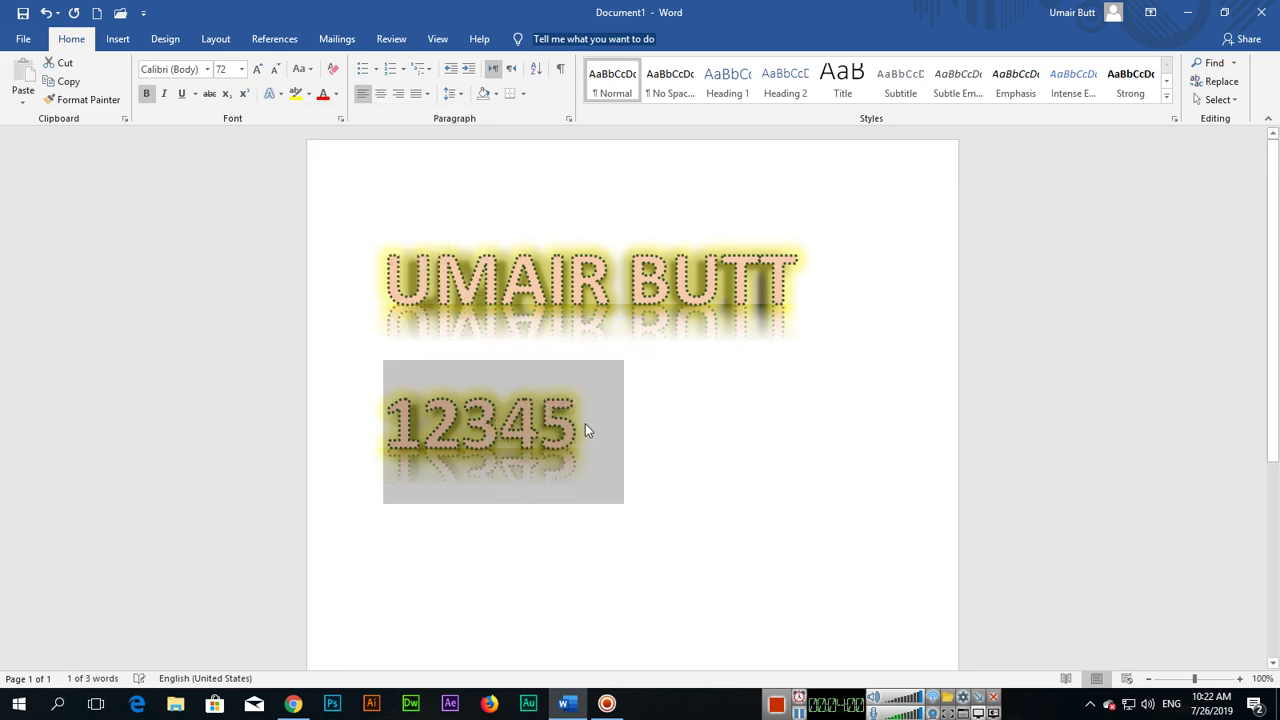
- Change the number style of 12345 to Proportional Old-style
{"action": "left_click", "coordinate": [274, 93]}
{"action": "mouse_move", "coordinate": [386, 330]}
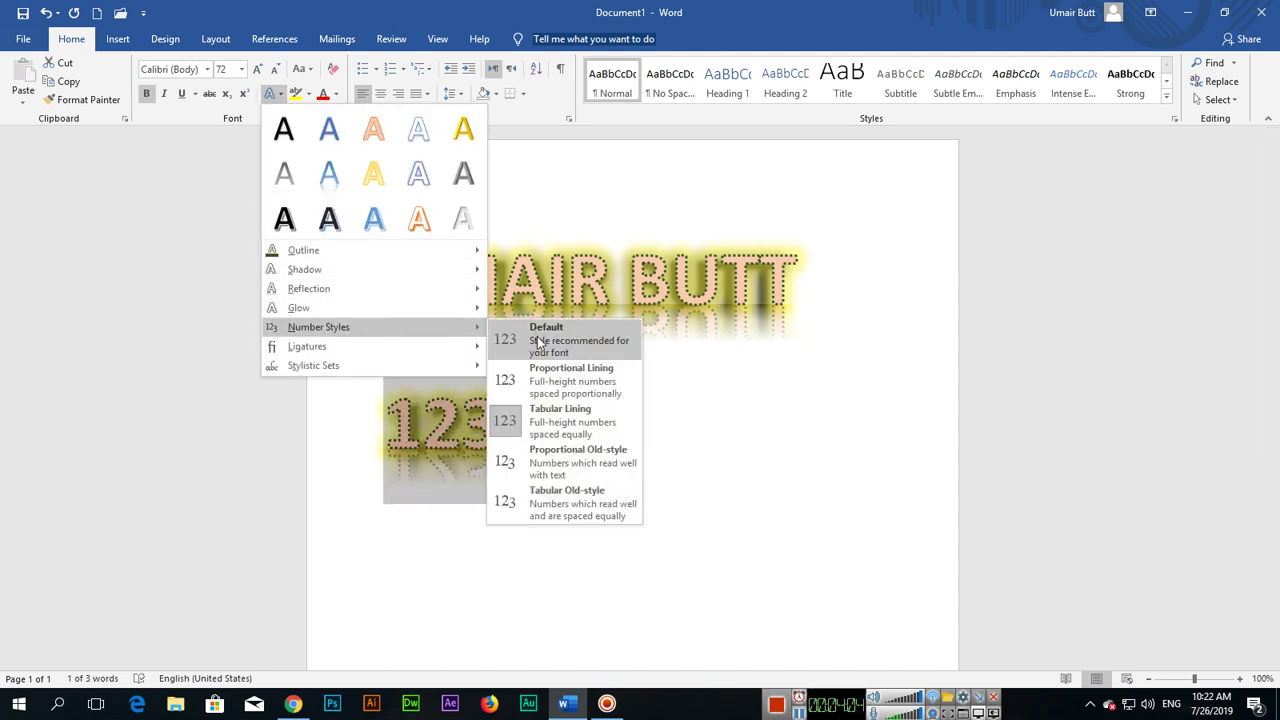
{"action": "left_click", "coordinate": [589, 463]}
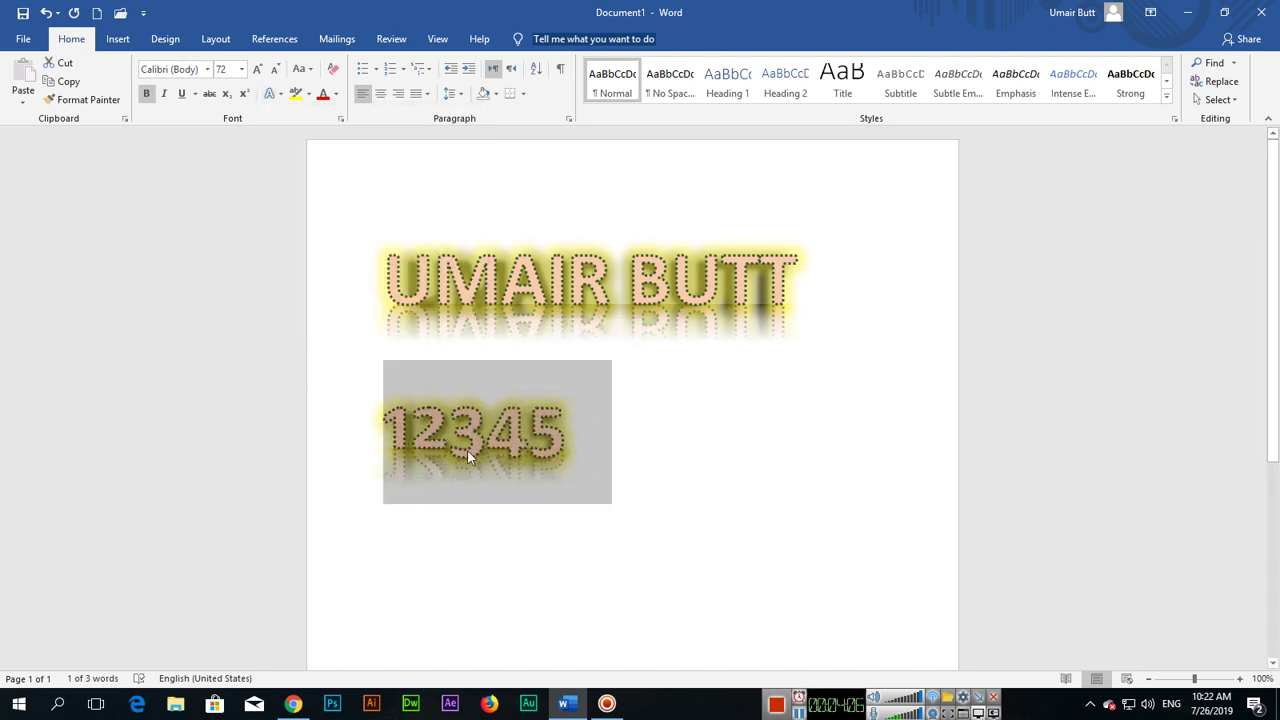
- Change the number style of 12345 to Tabular Old-style
{"action": "left_click", "coordinate": [270, 93]}
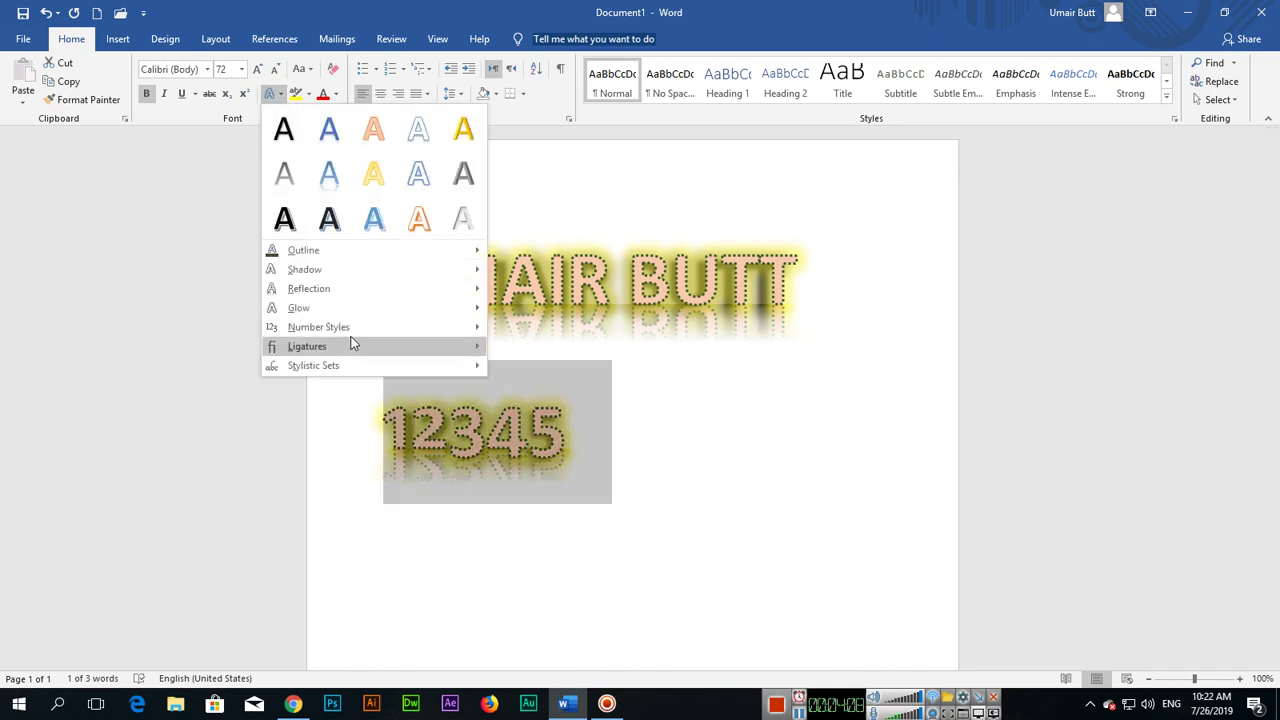
{"action": "mouse_move", "coordinate": [421, 337]}
{"action": "left_click", "coordinate": [582, 505]}
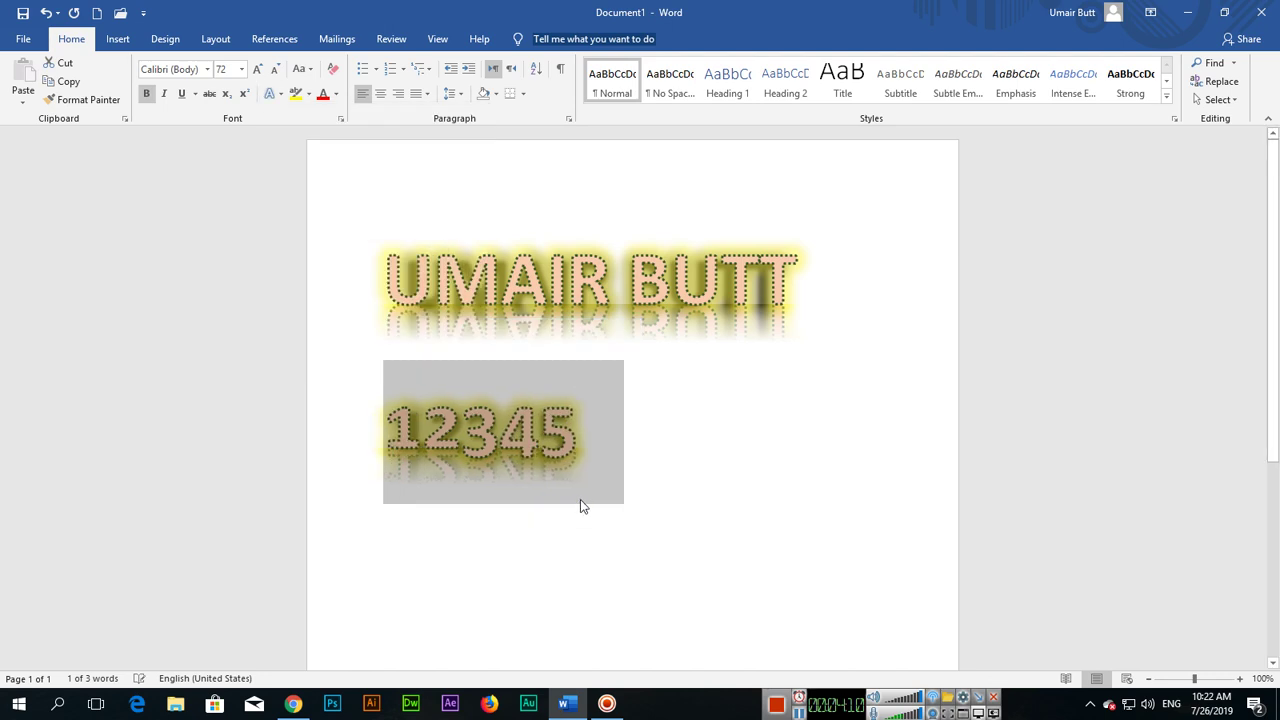
- Create a new blank document and enter the sentence "This is the actual word where we are working"
{"action": "left_click", "coordinate": [652, 452]}
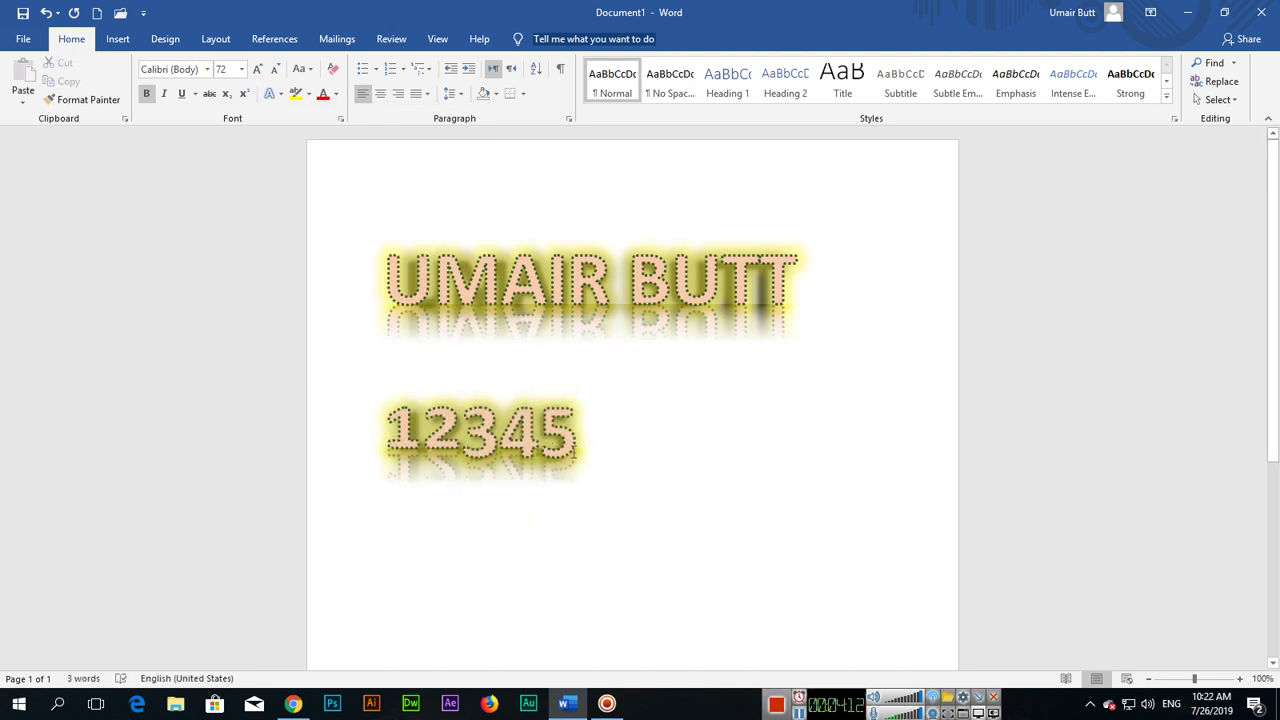
{"action": "key", "text": "Return"}
{"action": "key", "text": "ctrl+n"}
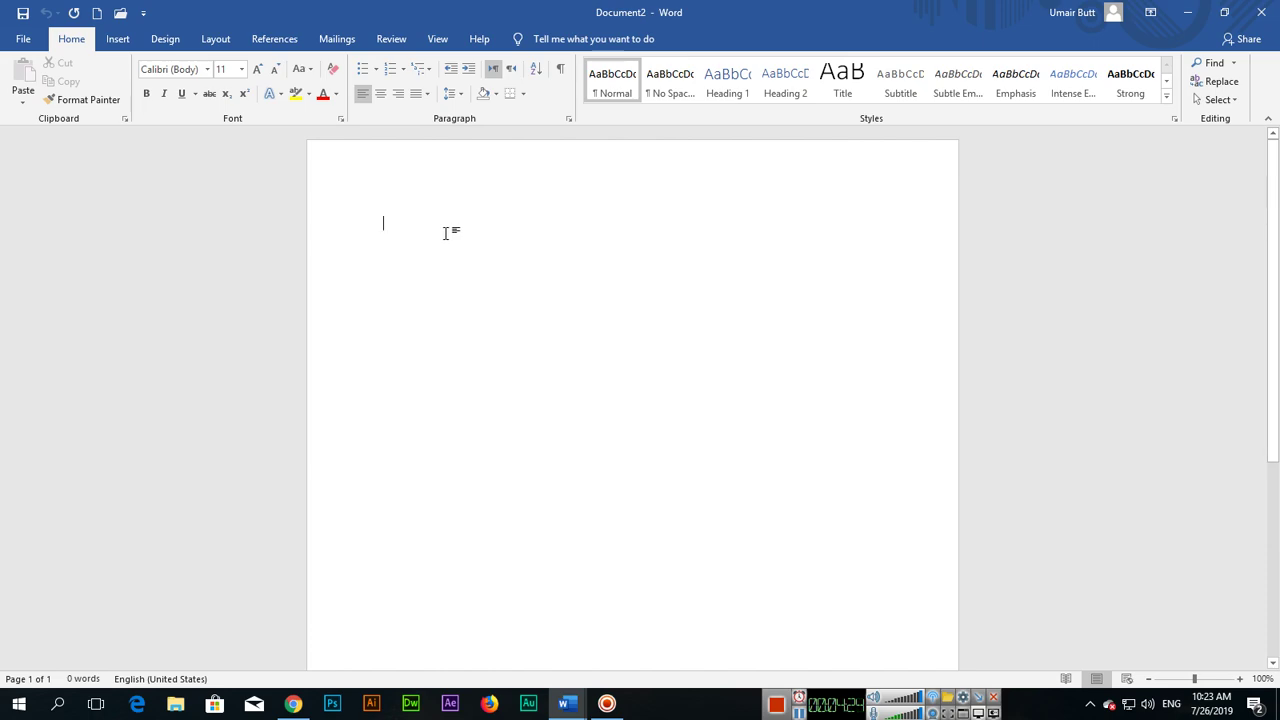
{"action": "mouse_move", "coordinate": [567, 703]}
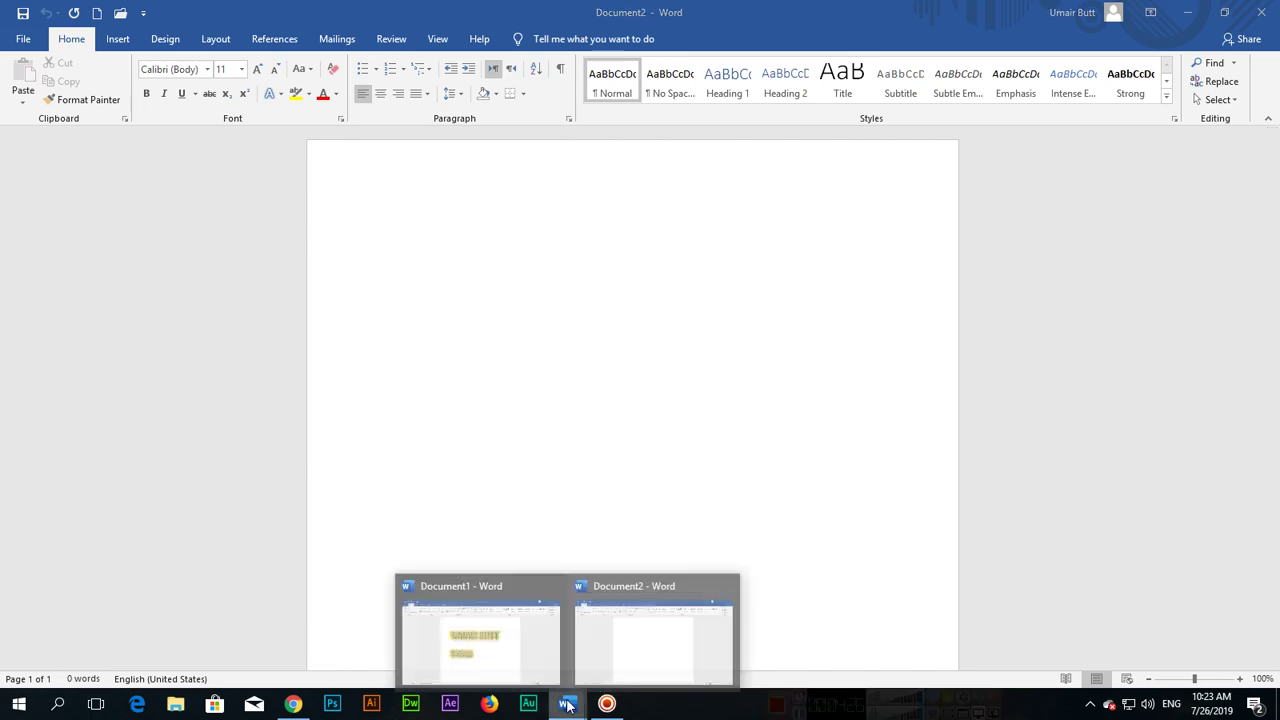
{"action": "mouse_move", "coordinate": [505, 640]}
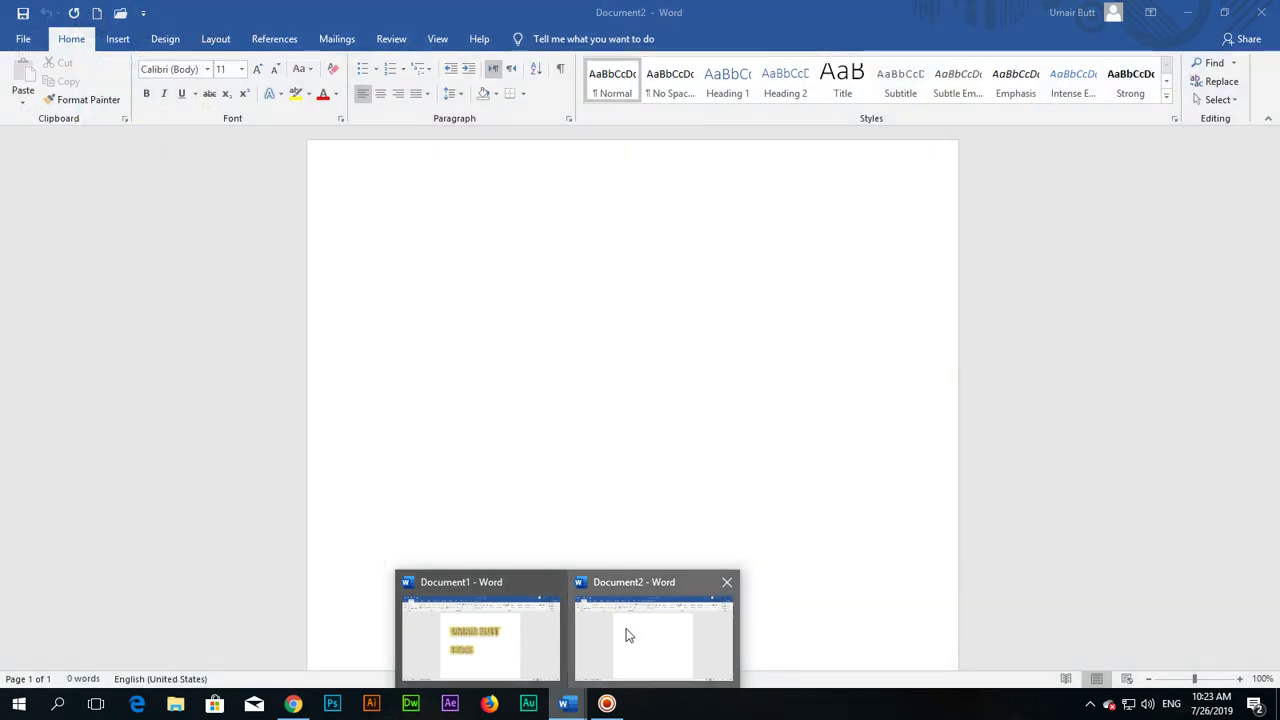
{"action": "left_click", "coordinate": [628, 636]}
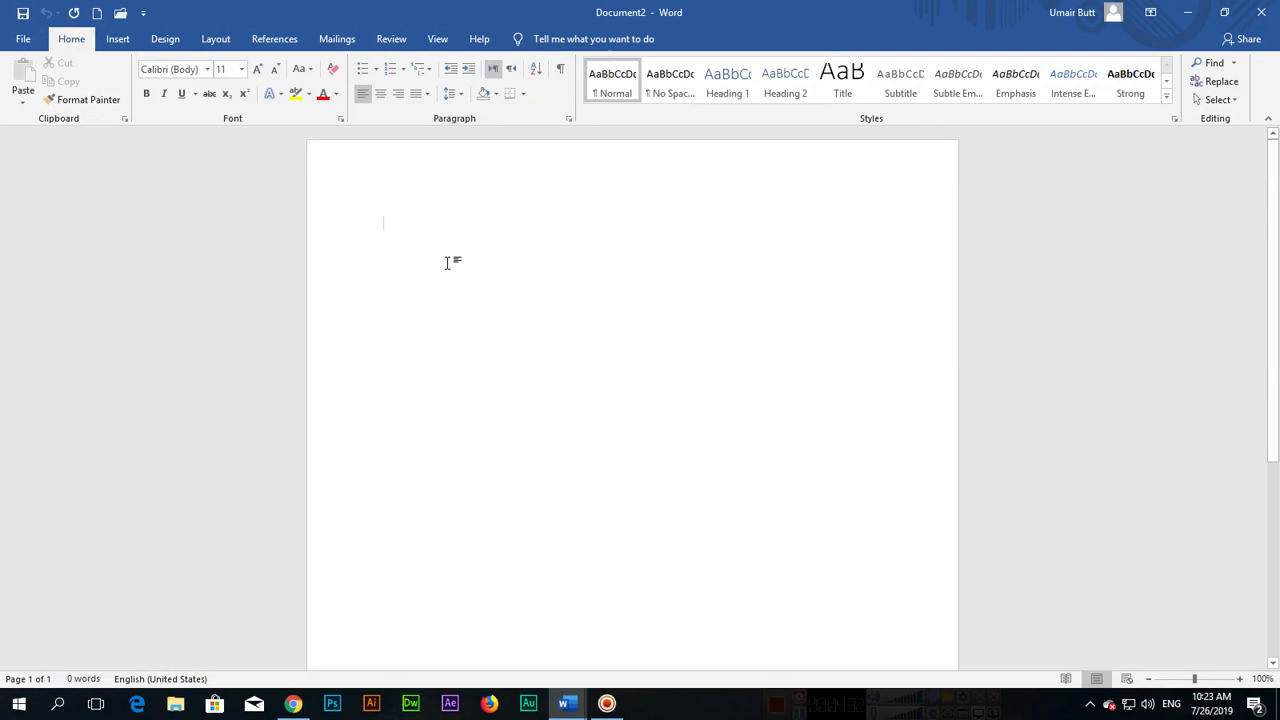
{"action": "type", "text": "This is the actual word where we are working"}
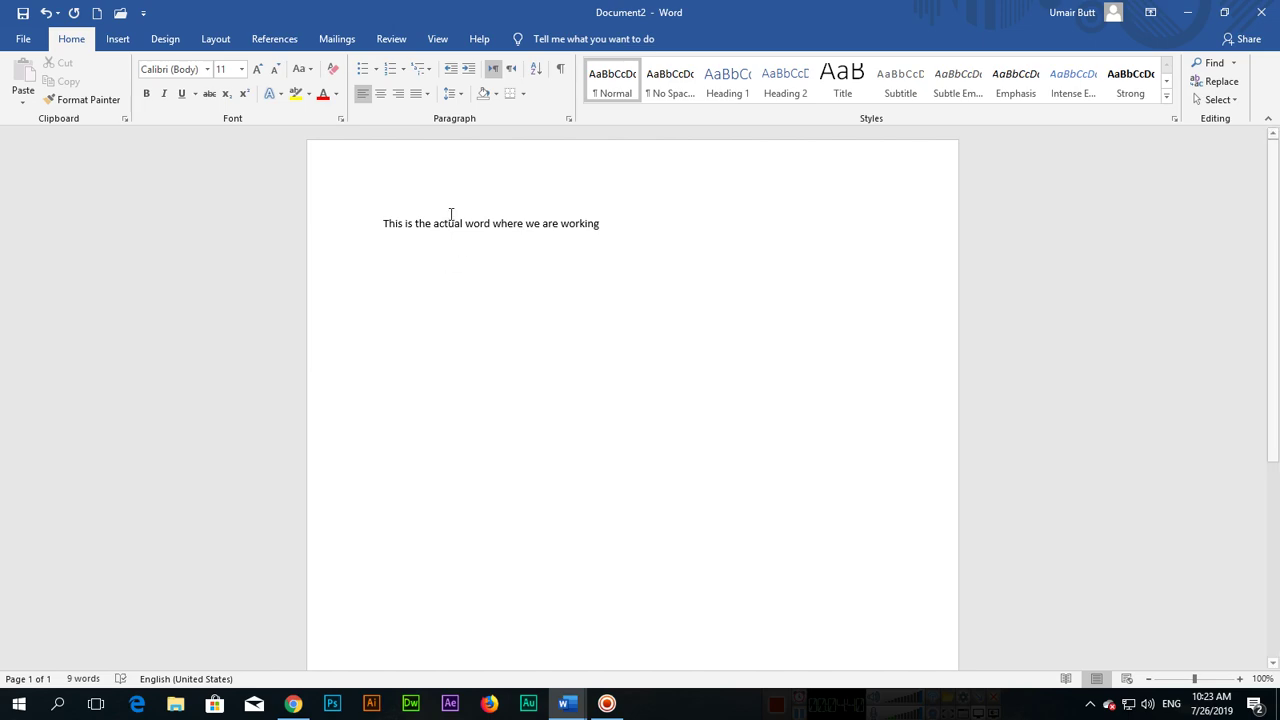
- Set the font size of the whole sentence to 24
{"action": "left_click_drag", "start_coordinate": [380, 224], "coordinate": [604, 226]}
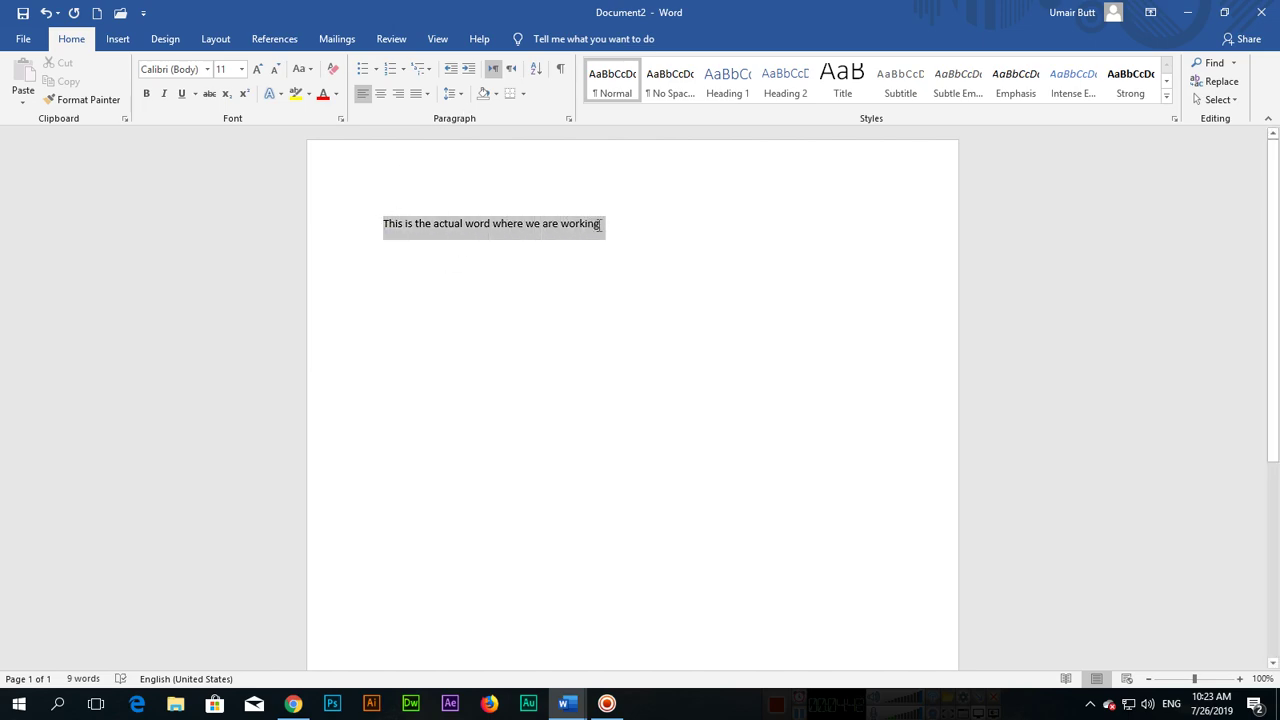
{"action": "left_click", "coordinate": [242, 72]}
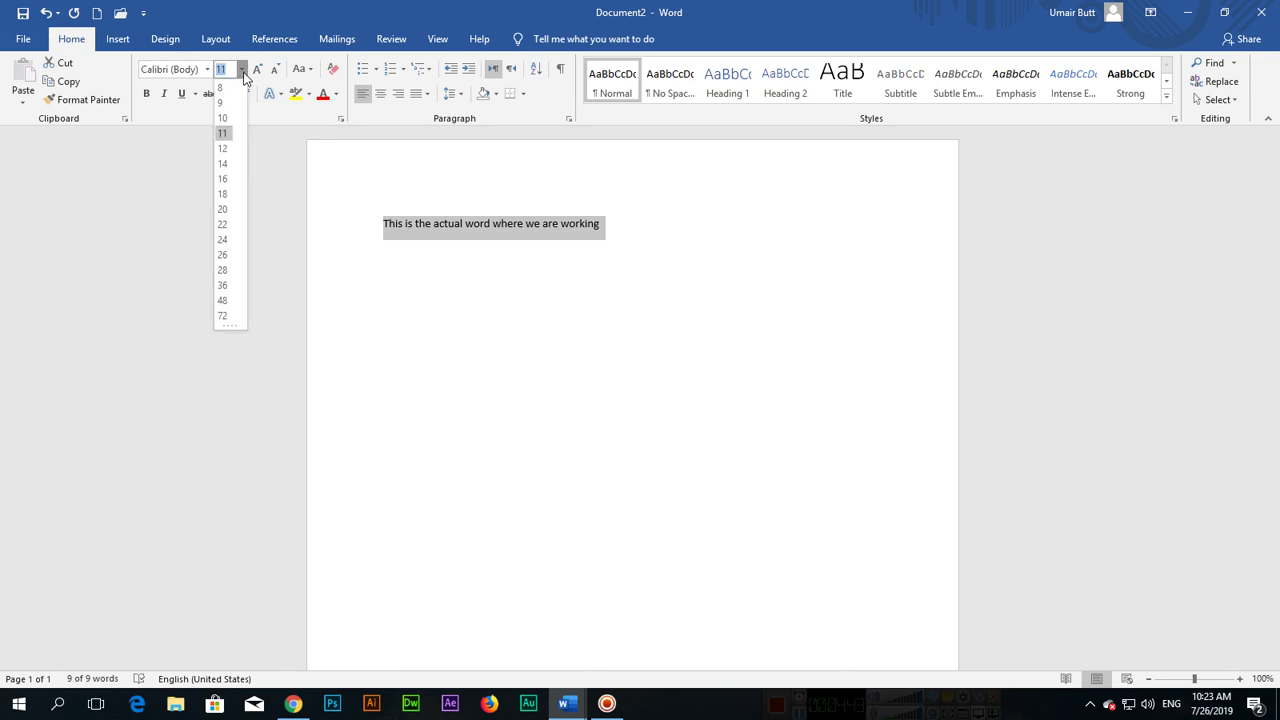
{"action": "left_click", "coordinate": [224, 240]}
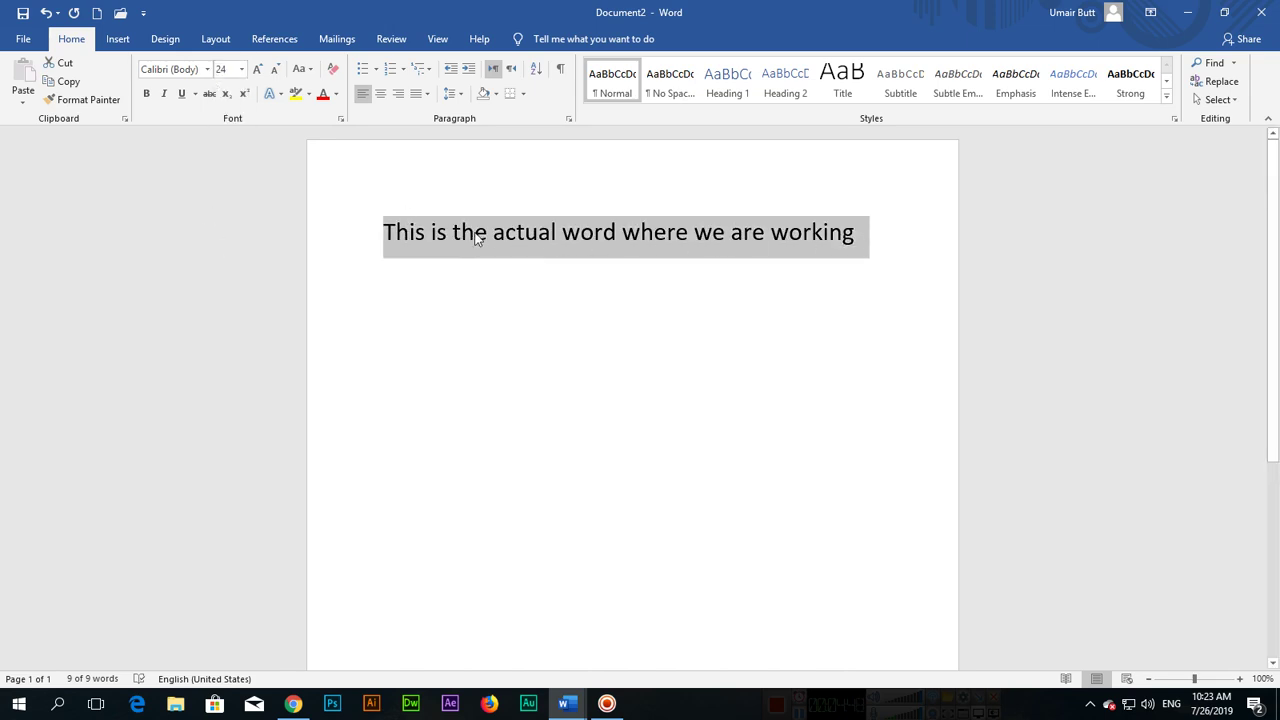
- Apply the All Ligatures option to the selected sentence
{"action": "left_click", "coordinate": [281, 94]}
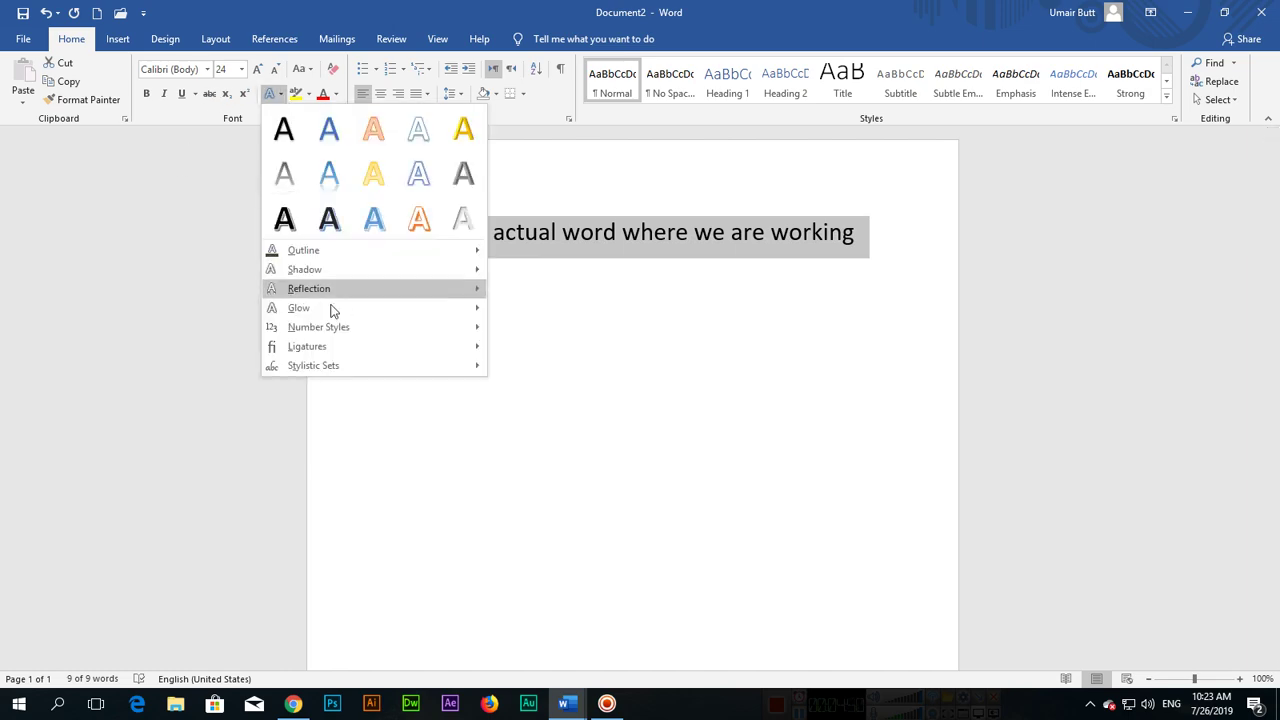
{"action": "mouse_move", "coordinate": [425, 349]}
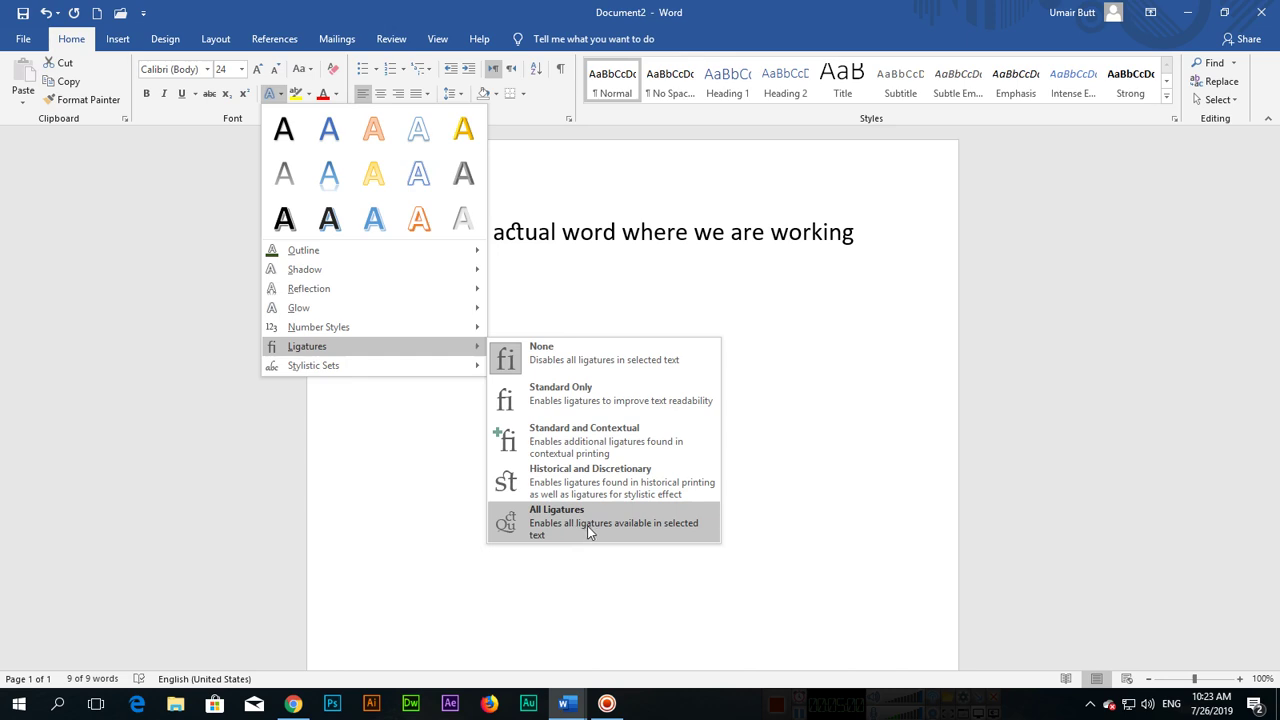
{"action": "left_click", "coordinate": [666, 524]}
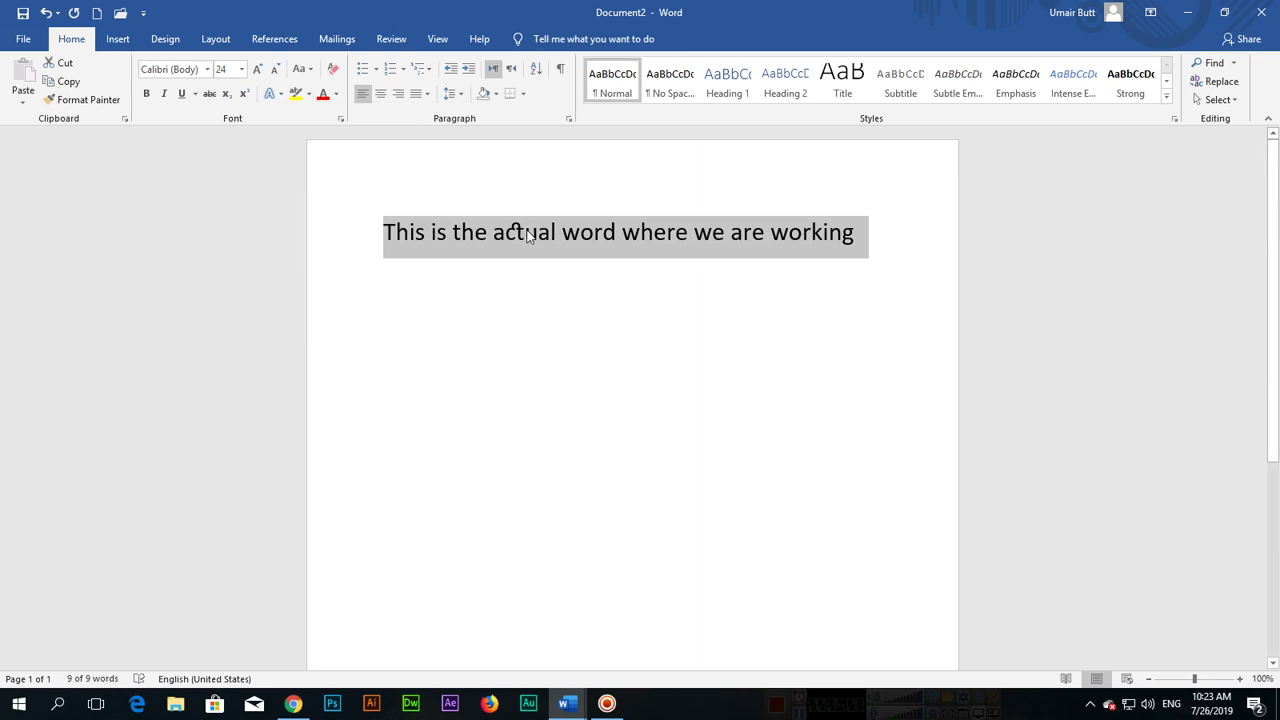
- Switch the sentence's ligatures to None and back to All Ligatures to compare the two settings
{"action": "left_click", "coordinate": [279, 94]}
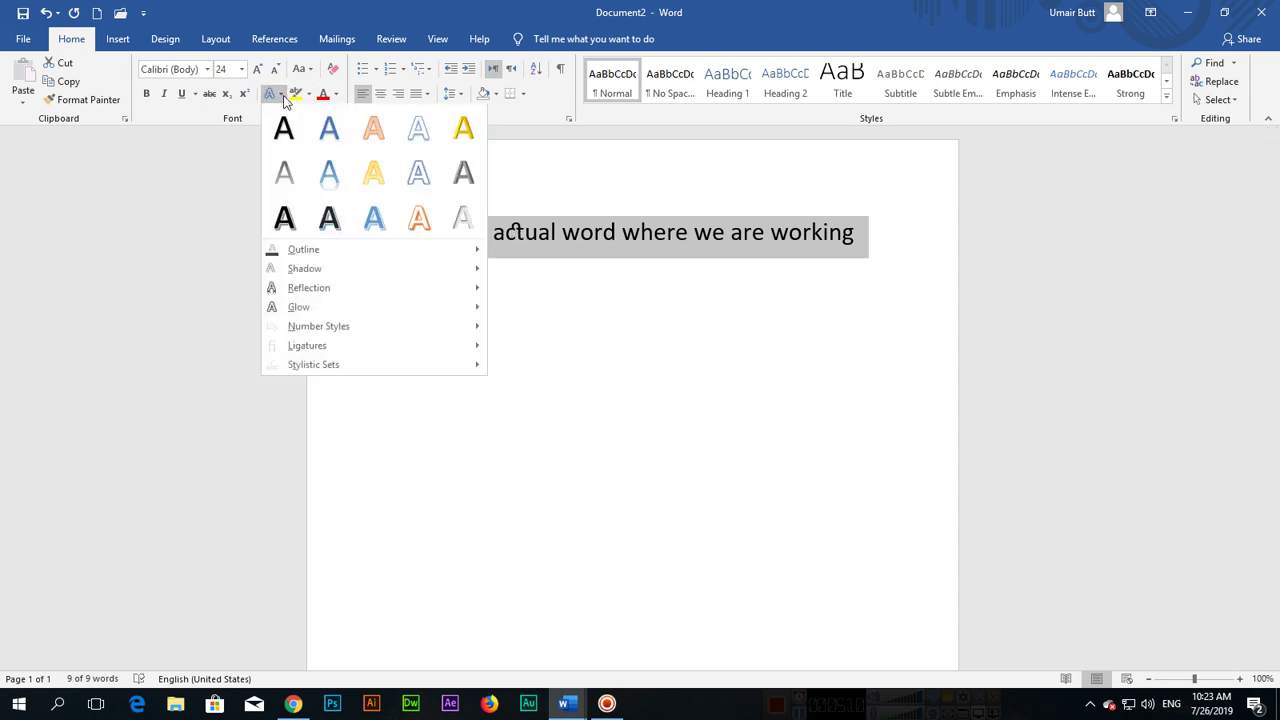
{"action": "mouse_move", "coordinate": [320, 350]}
{"action": "left_click", "coordinate": [544, 352]}
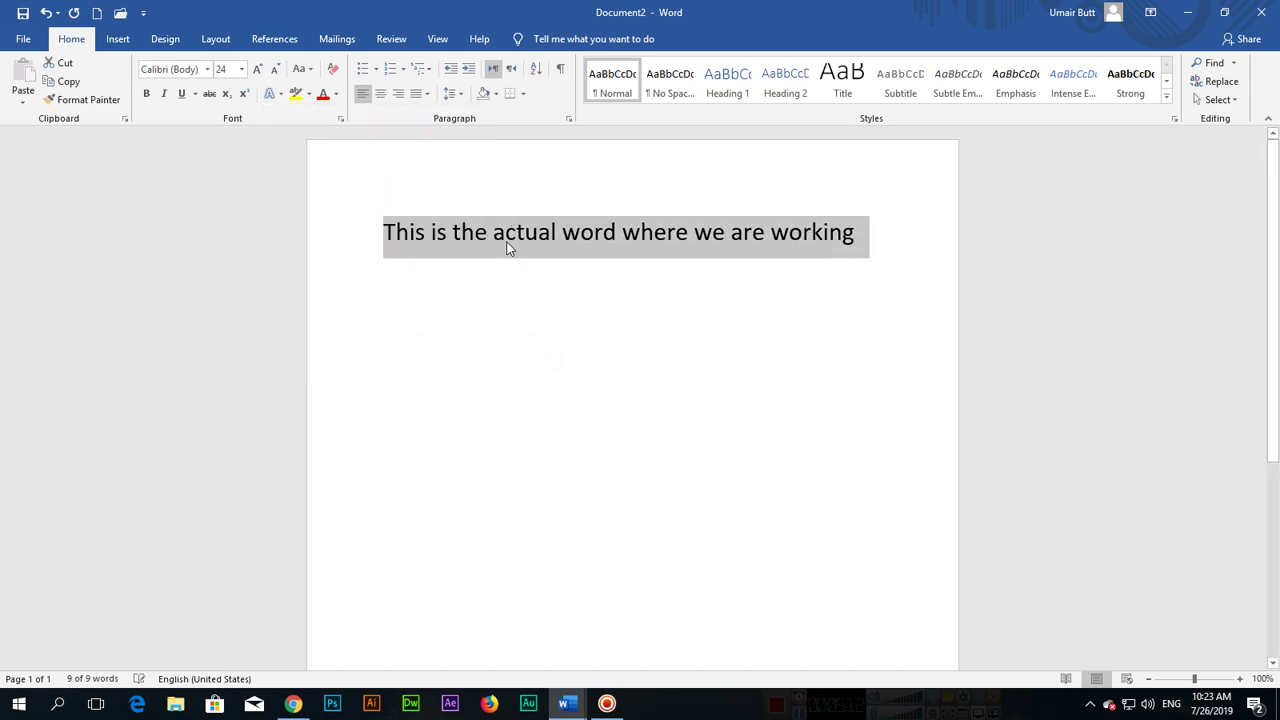
{"action": "left_click", "coordinate": [279, 94]}
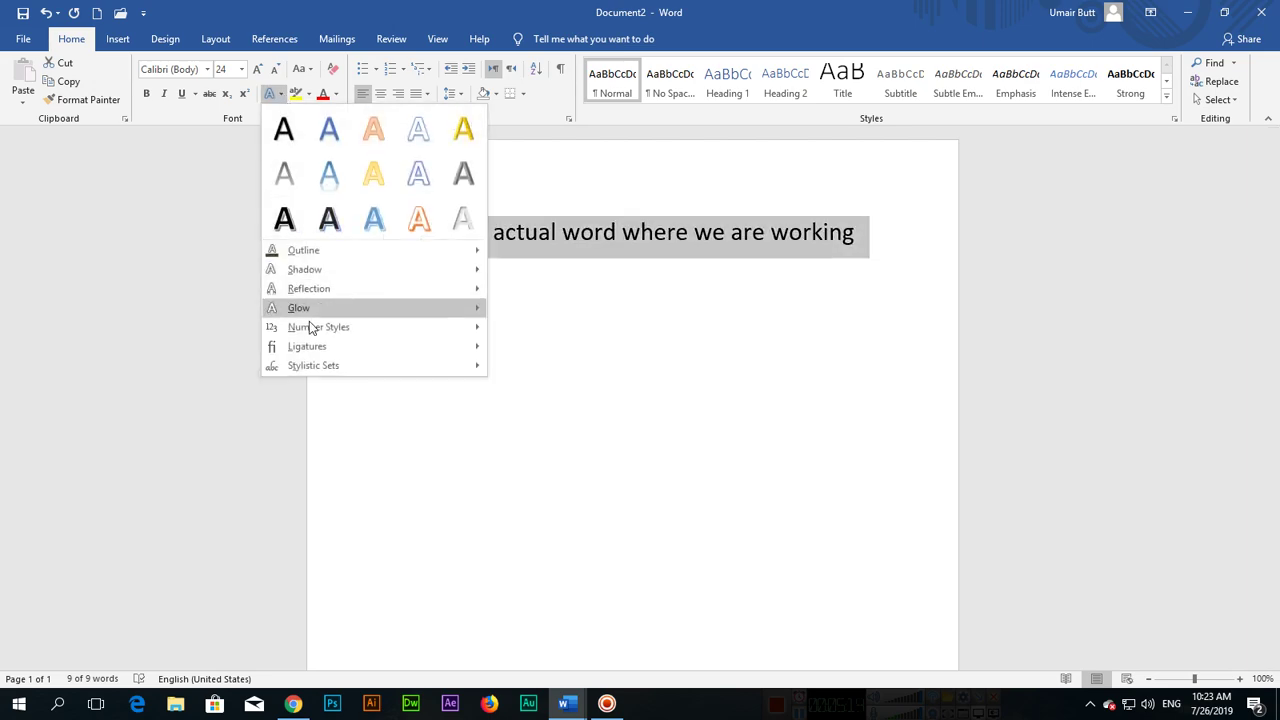
{"action": "mouse_move", "coordinate": [320, 350]}
{"action": "left_click", "coordinate": [537, 518]}
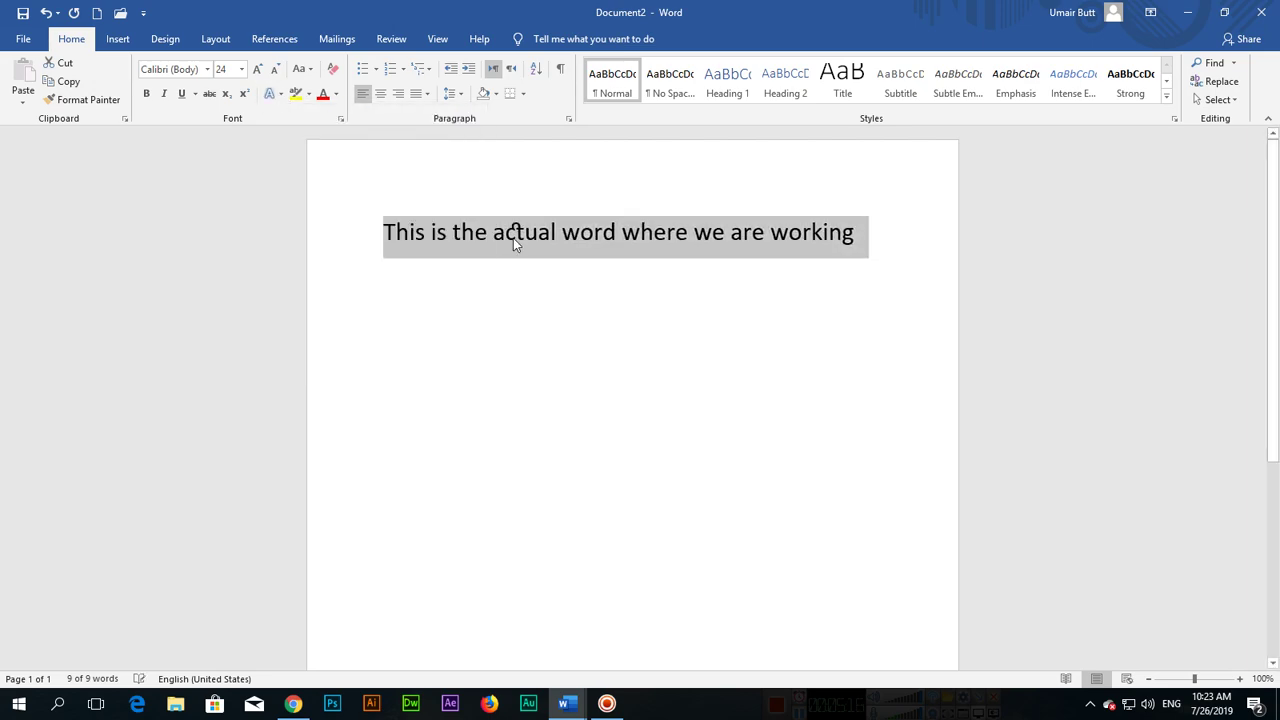
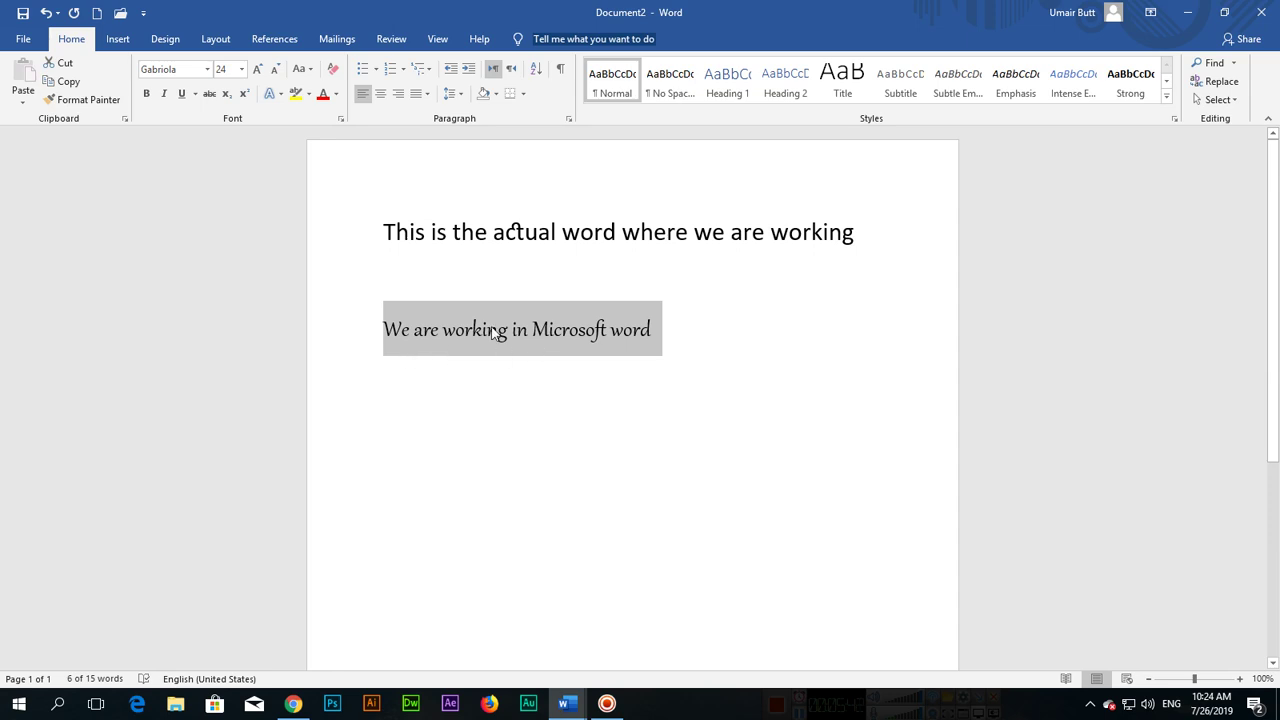
- Insert four blank lines above the line "We are working in Microsoft word"
{"action": "left_click", "coordinate": [400, 292]}
{"action": "key", "text": "Return"}
{"action": "key", "text": "Return"}
{"action": "key", "text": "Return"}
{"action": "key", "text": "Return"}
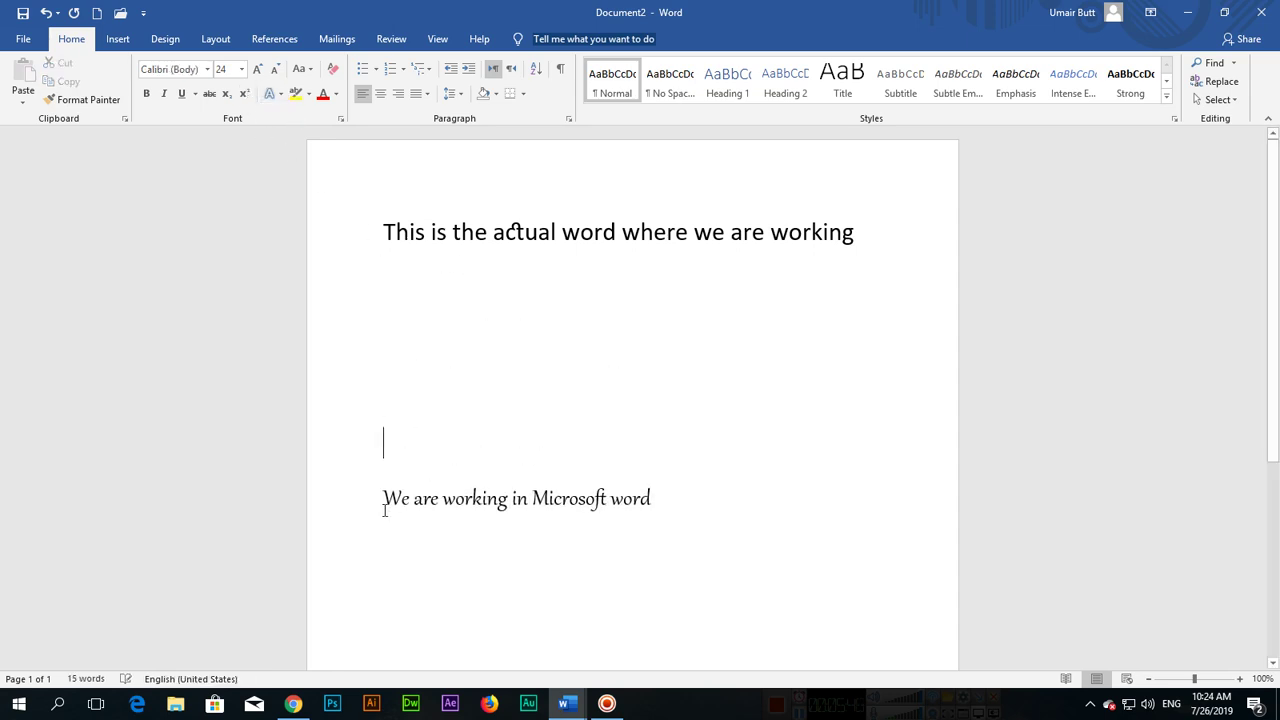
- Apply the sixth individual stylistic set to the line "We are working in Microsoft word" and set its font size to 36
{"action": "left_click_drag", "start_coordinate": [383, 495], "coordinate": [664, 500]}
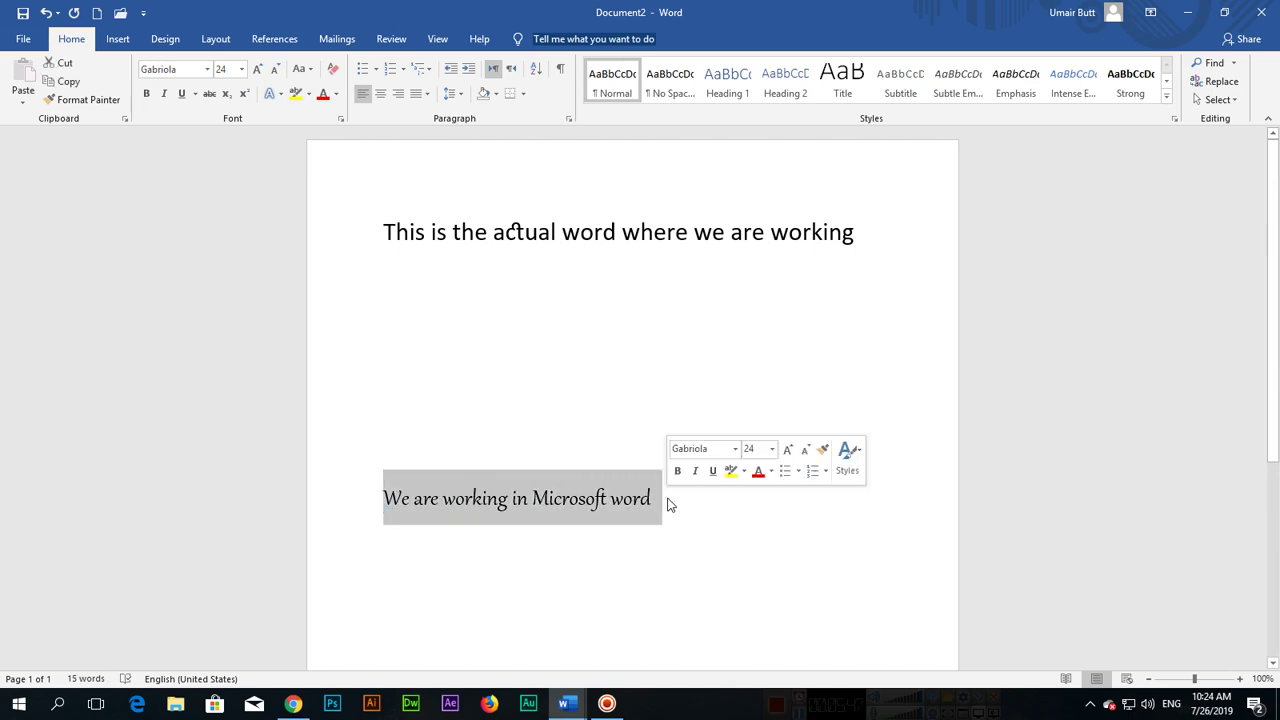
{"action": "left_click", "coordinate": [280, 94]}
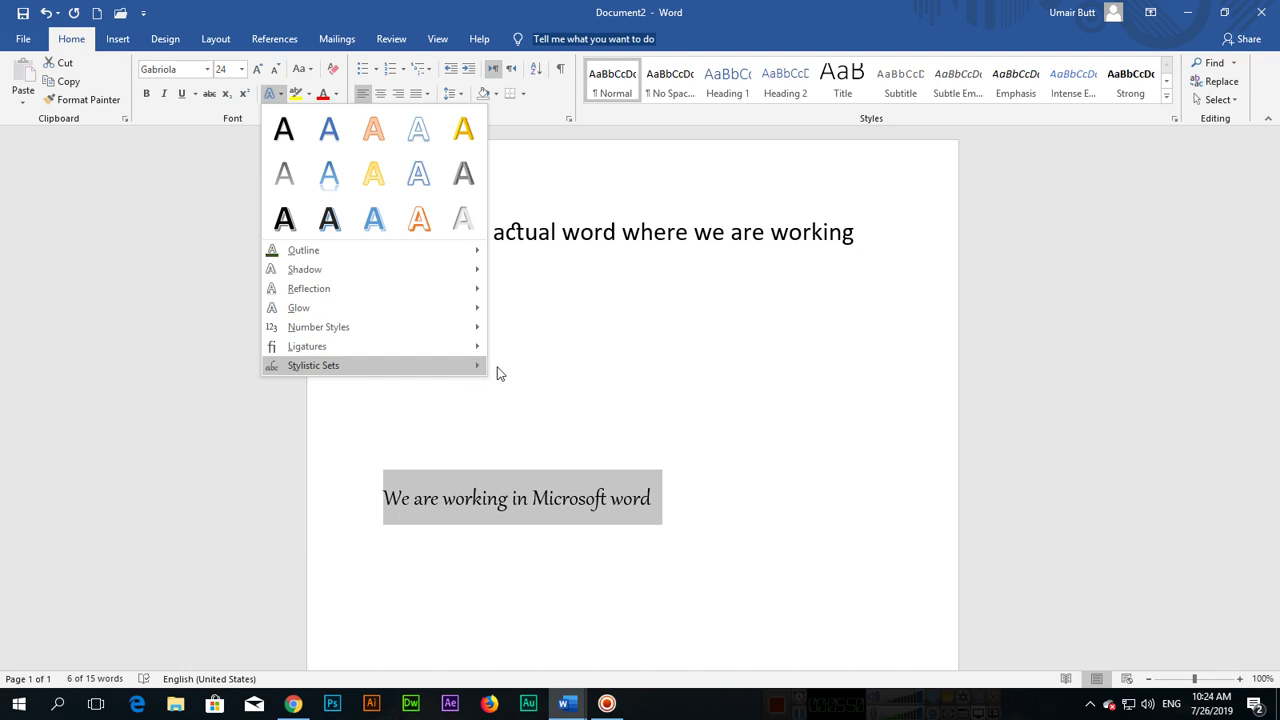
{"action": "mouse_move", "coordinate": [451, 369]}
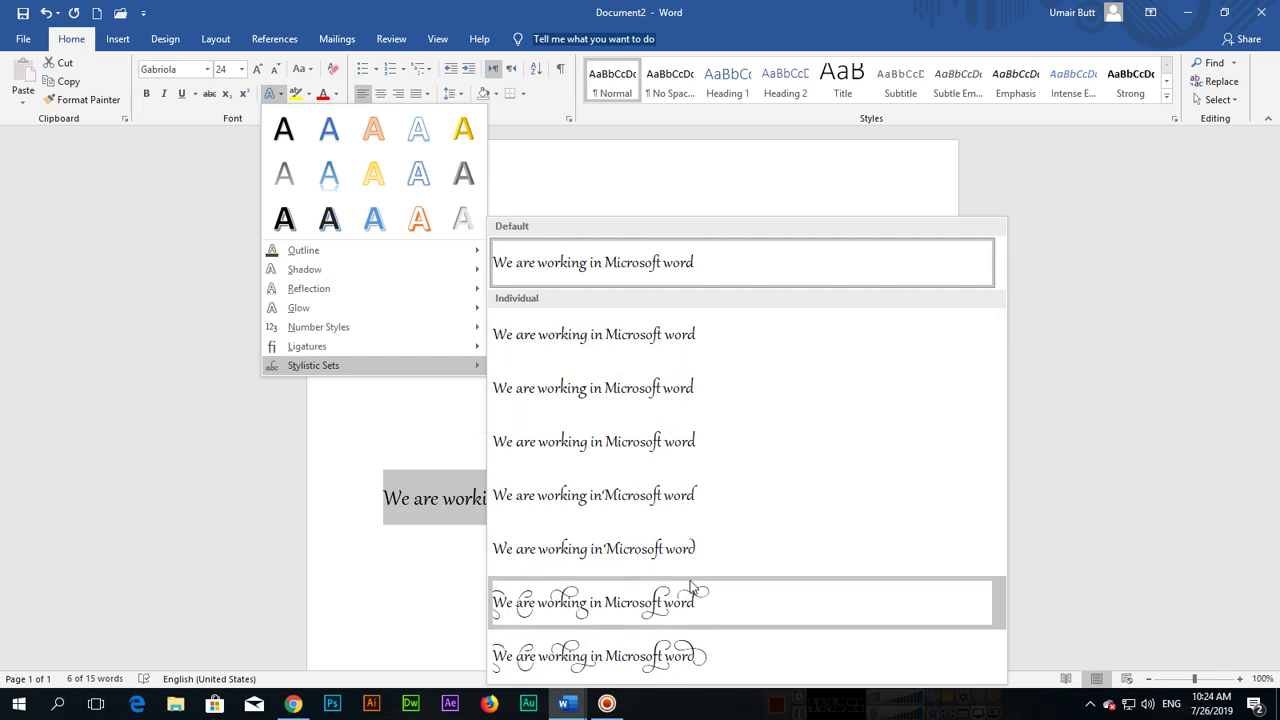
{"action": "left_click", "coordinate": [601, 613]}
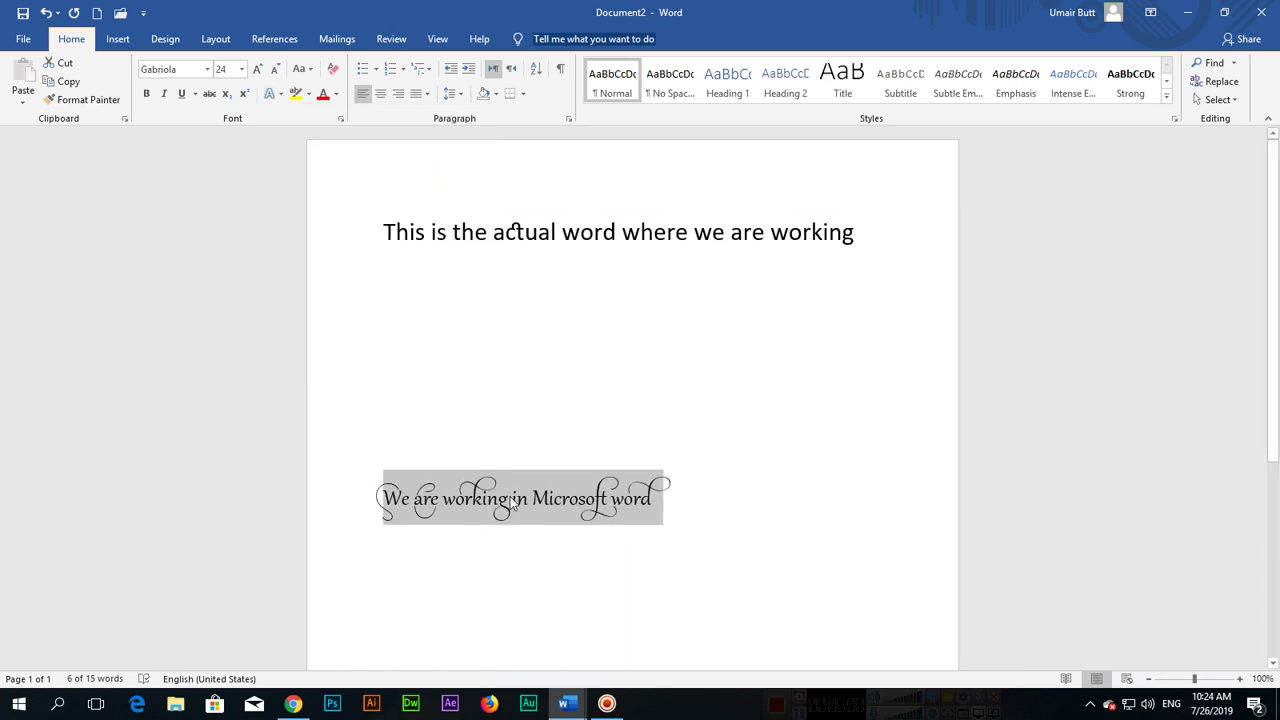
{"action": "left_click", "coordinate": [241, 69]}
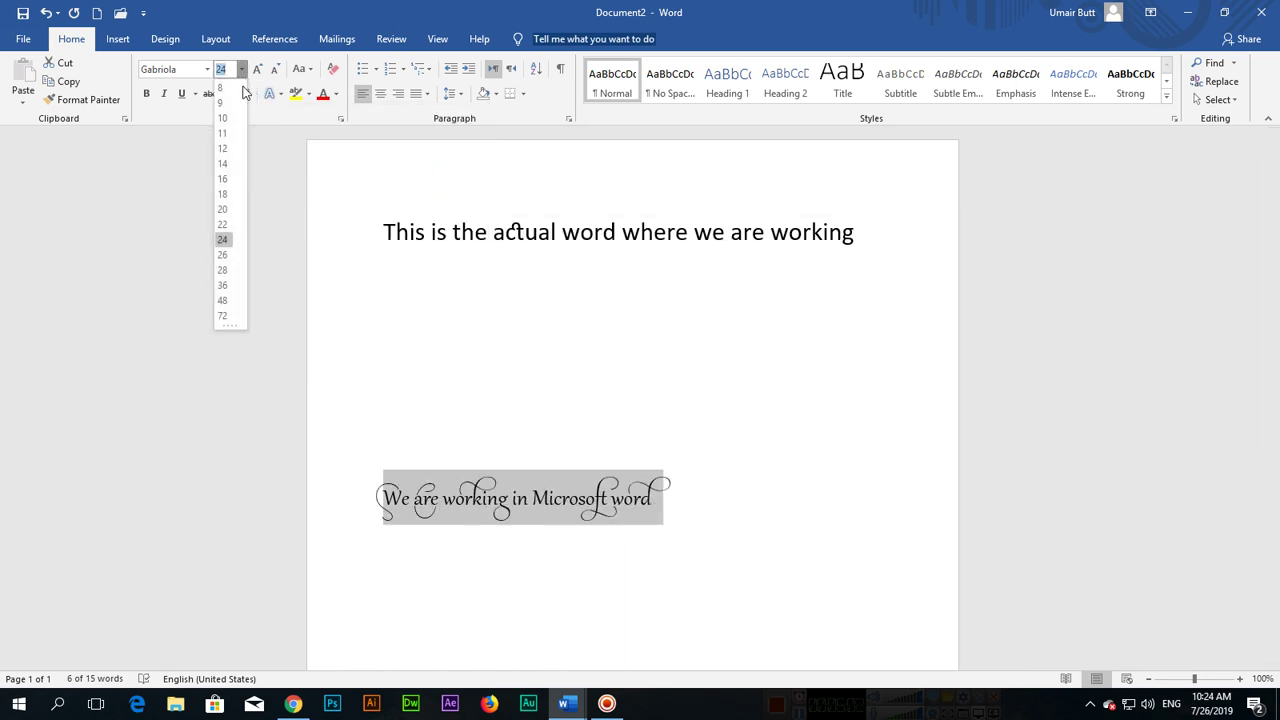
{"action": "left_click", "coordinate": [223, 286]}
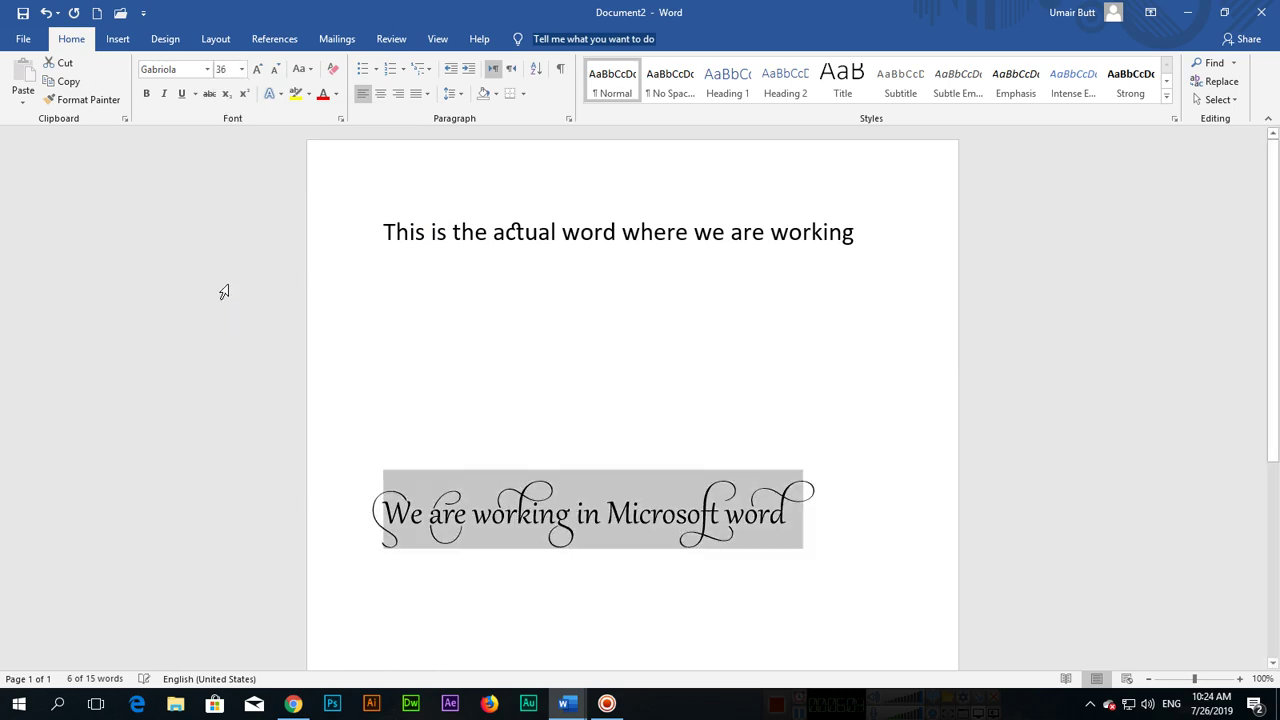
- Change the stylistic set of "We are working in Microsoft word" to the seventh individual set and deselect the line
{"action": "left_click", "coordinate": [281, 94]}
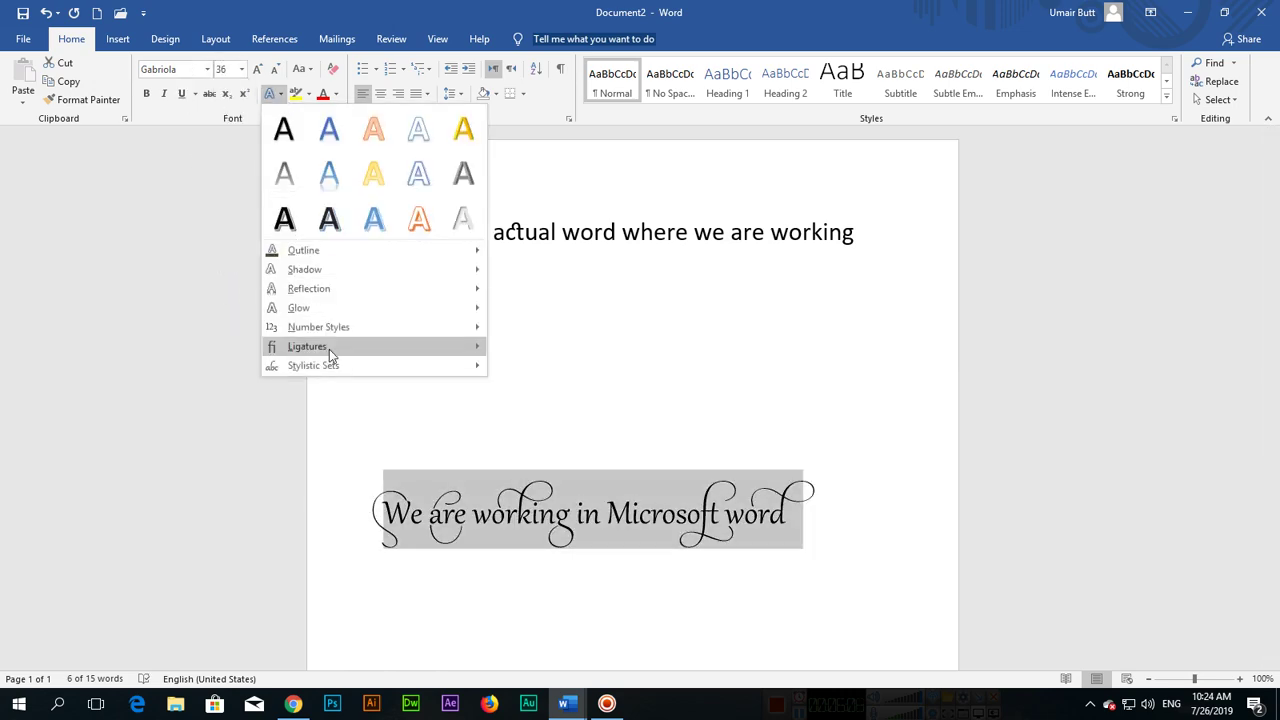
{"action": "mouse_move", "coordinate": [343, 366]}
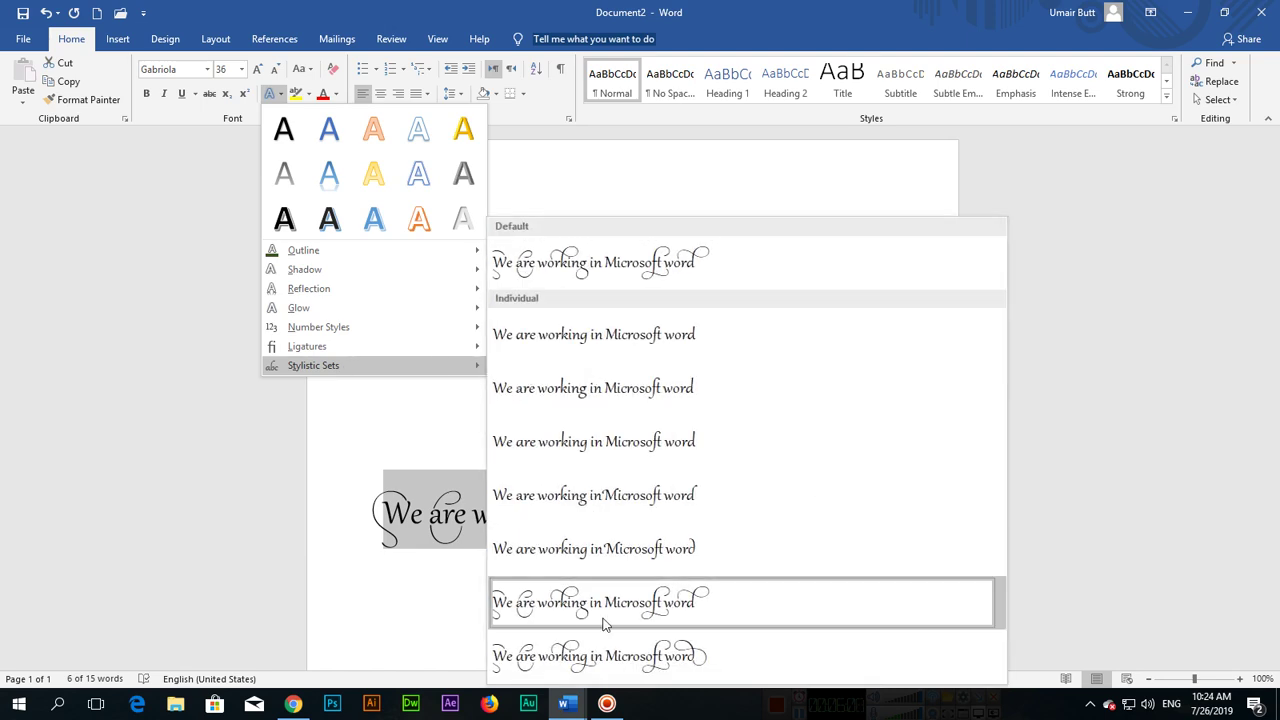
{"action": "left_click", "coordinate": [588, 656]}
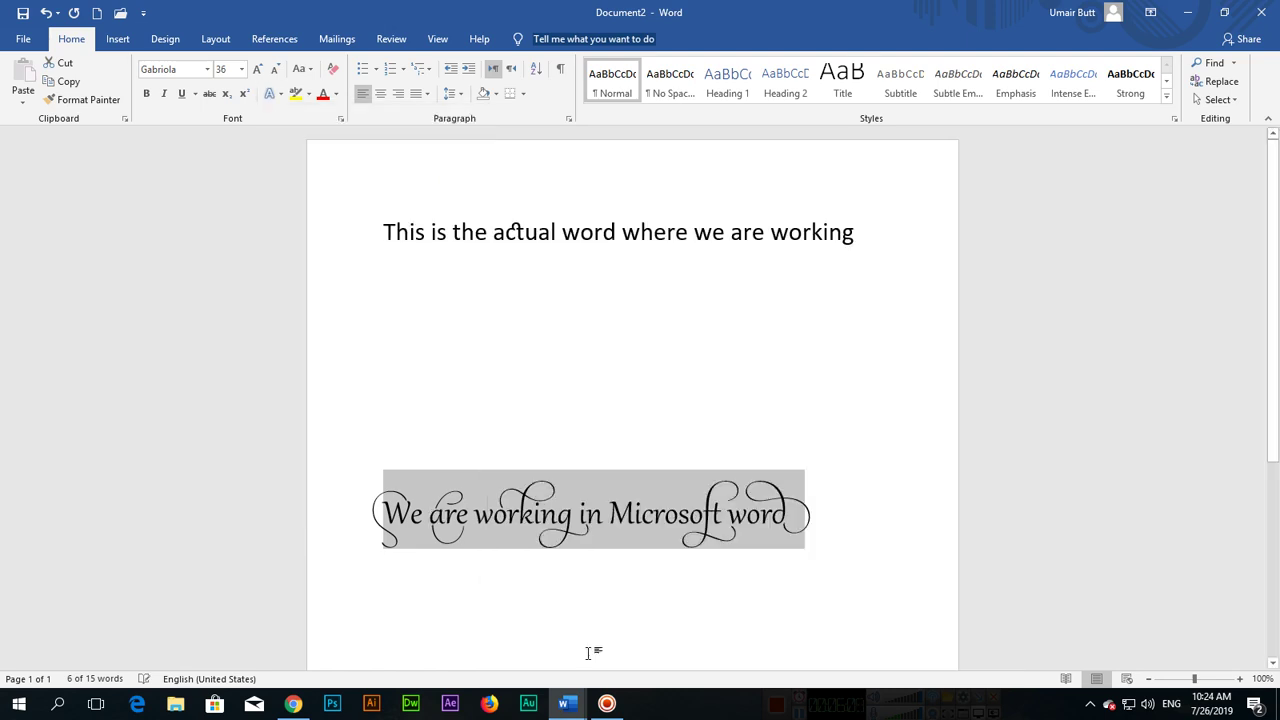
{"action": "left_click", "coordinate": [823, 514]}
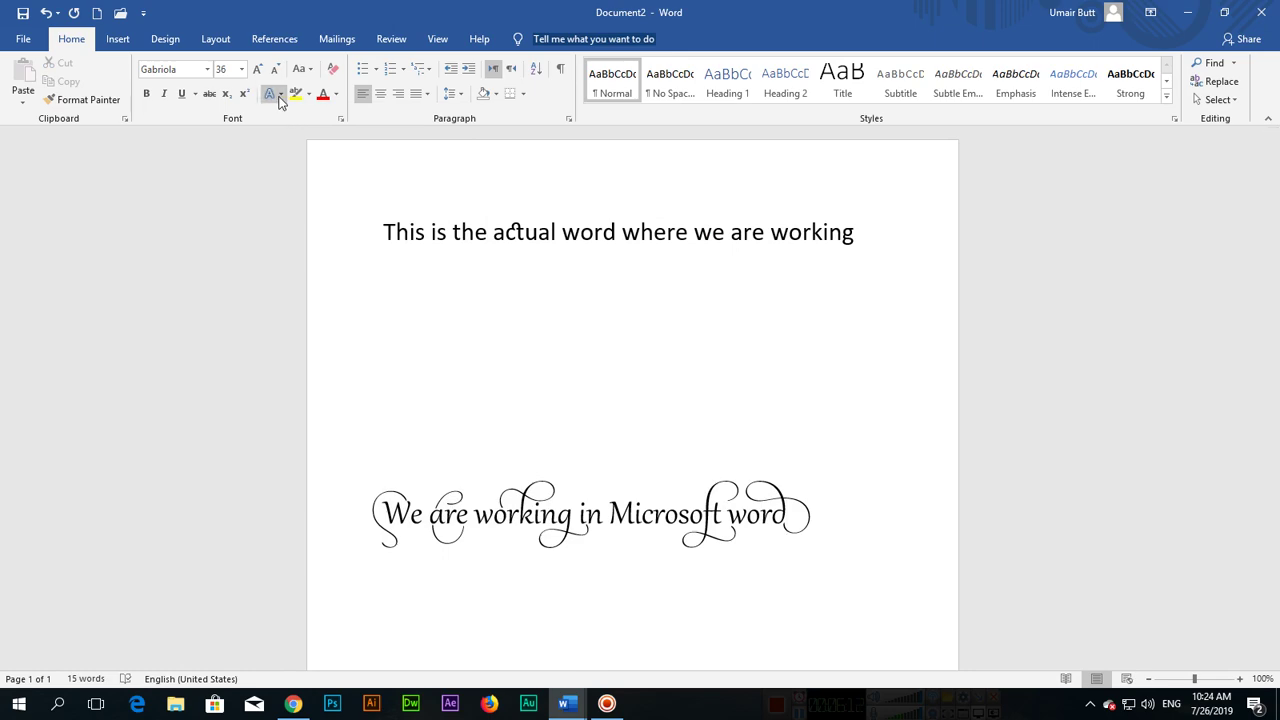
{"action": "left_click", "coordinate": [281, 94]}
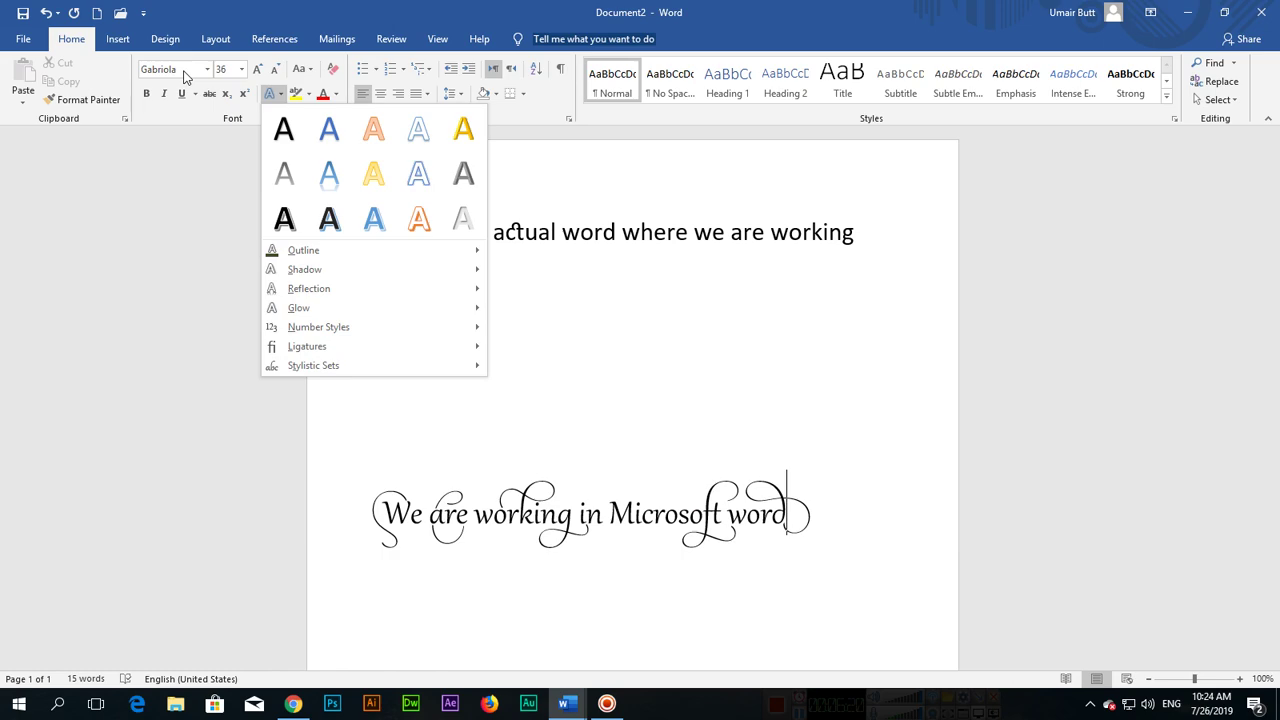
{"action": "left_click", "coordinate": [828, 513]}
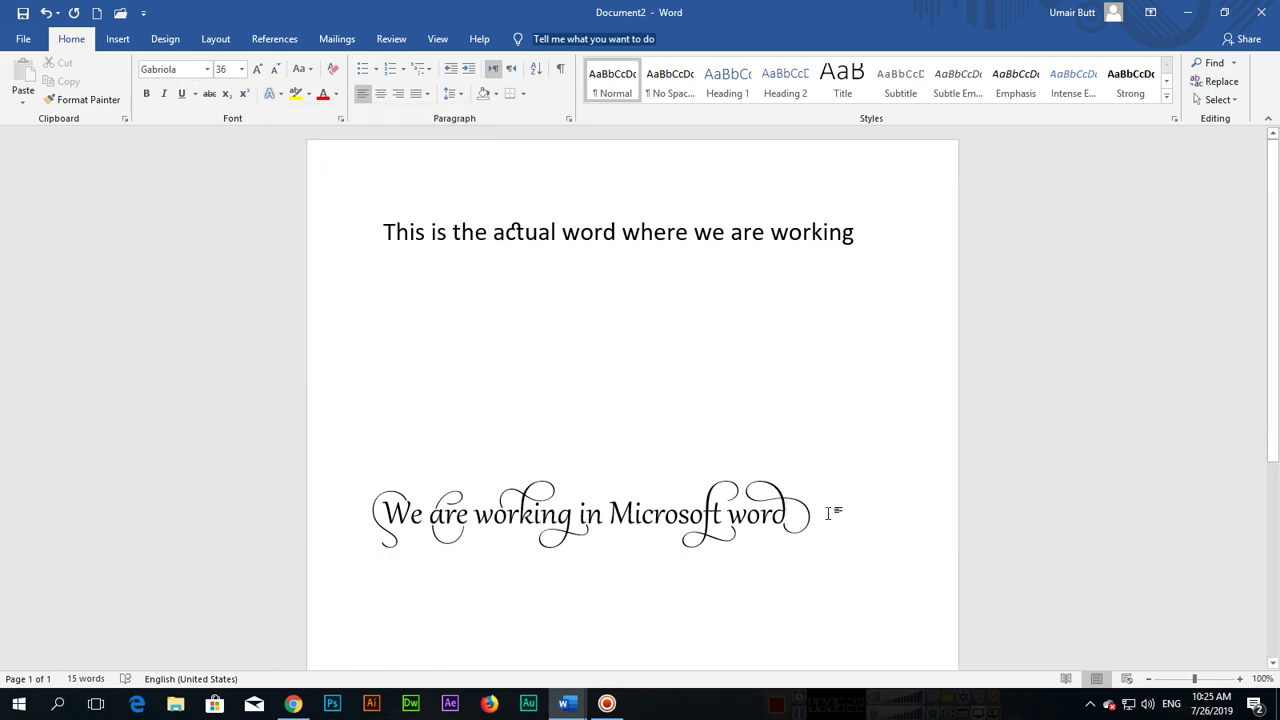
{"action": "left_click", "coordinate": [273, 95]}
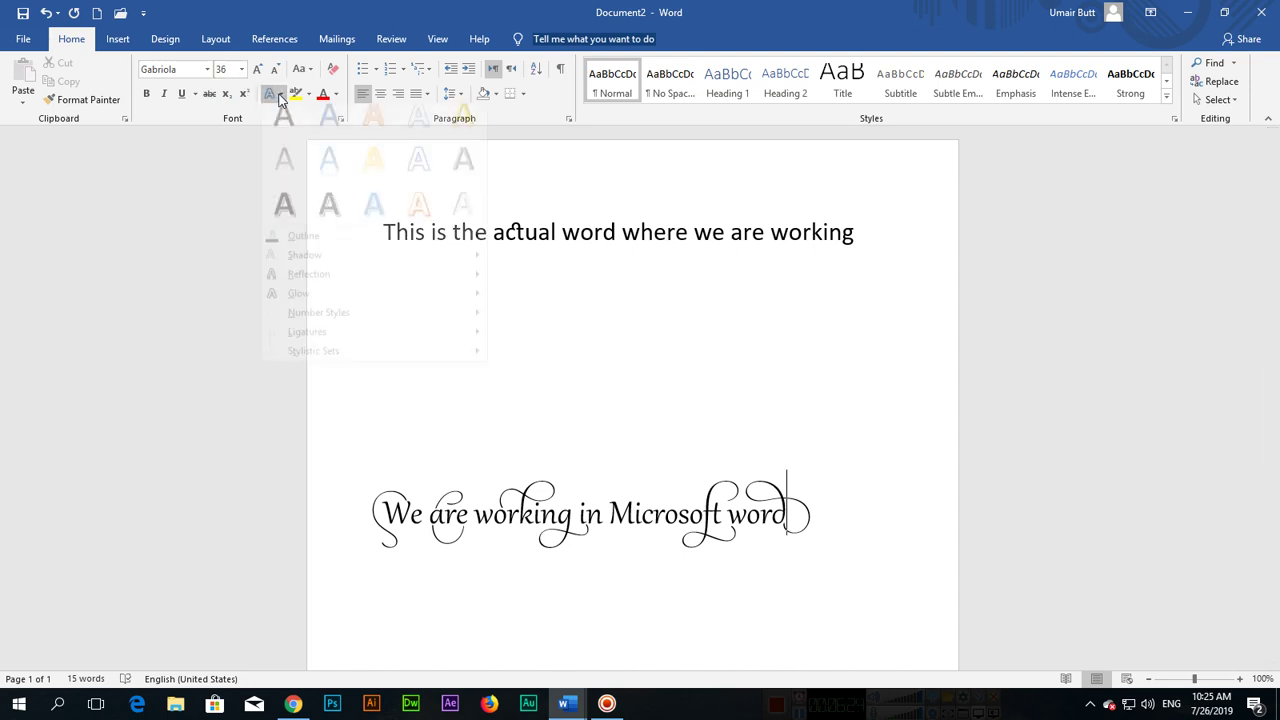
{"action": "left_click", "coordinate": [272, 96]}
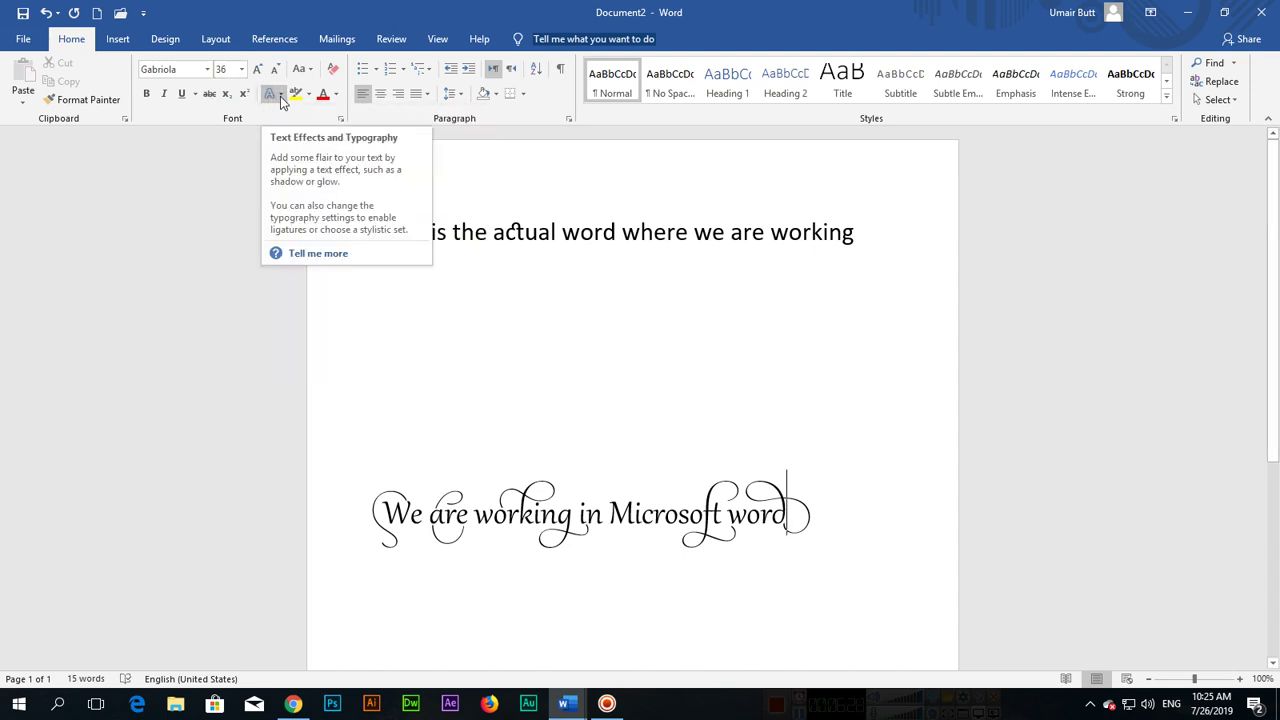
{"action": "left_click", "coordinate": [281, 96]}
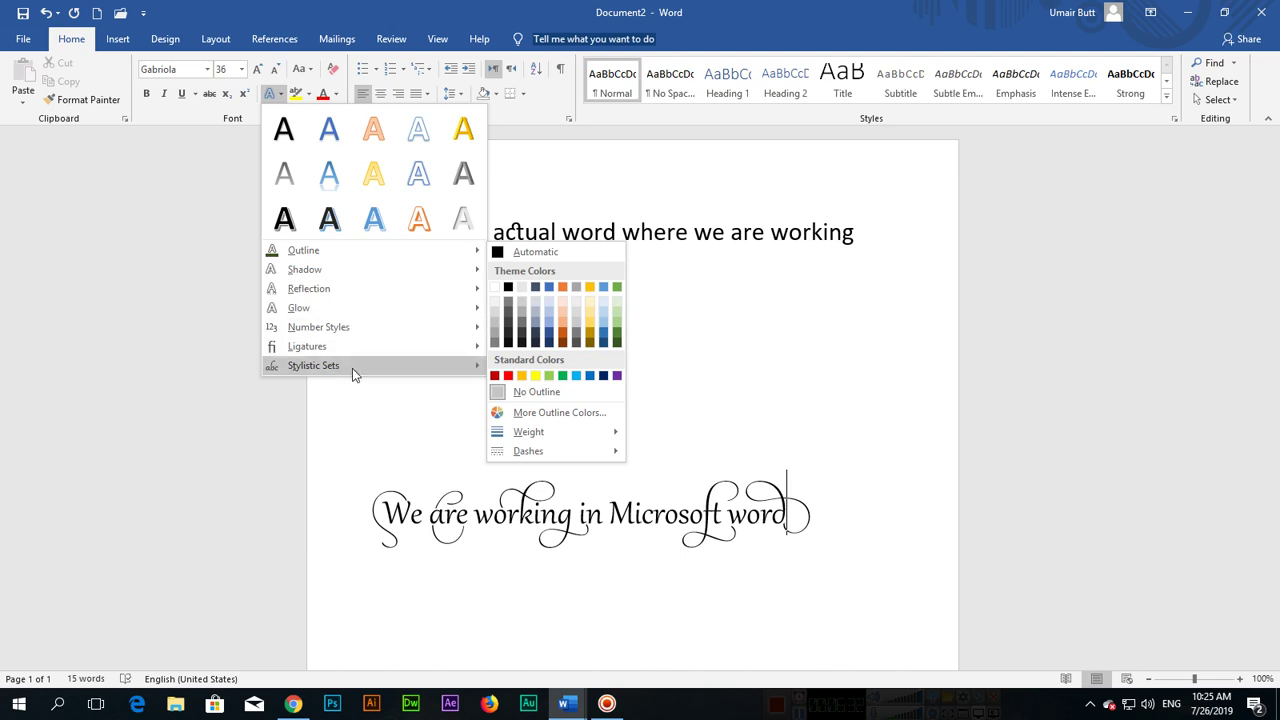
{"action": "left_click", "coordinate": [832, 7]}
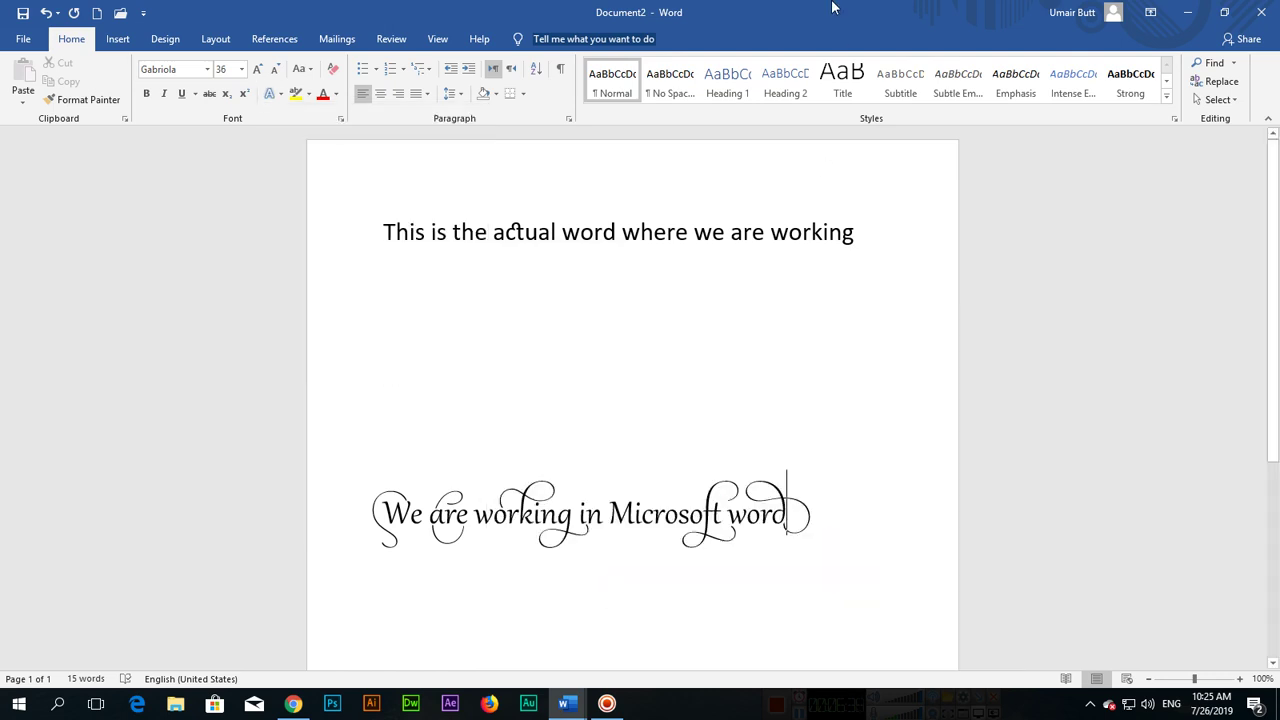